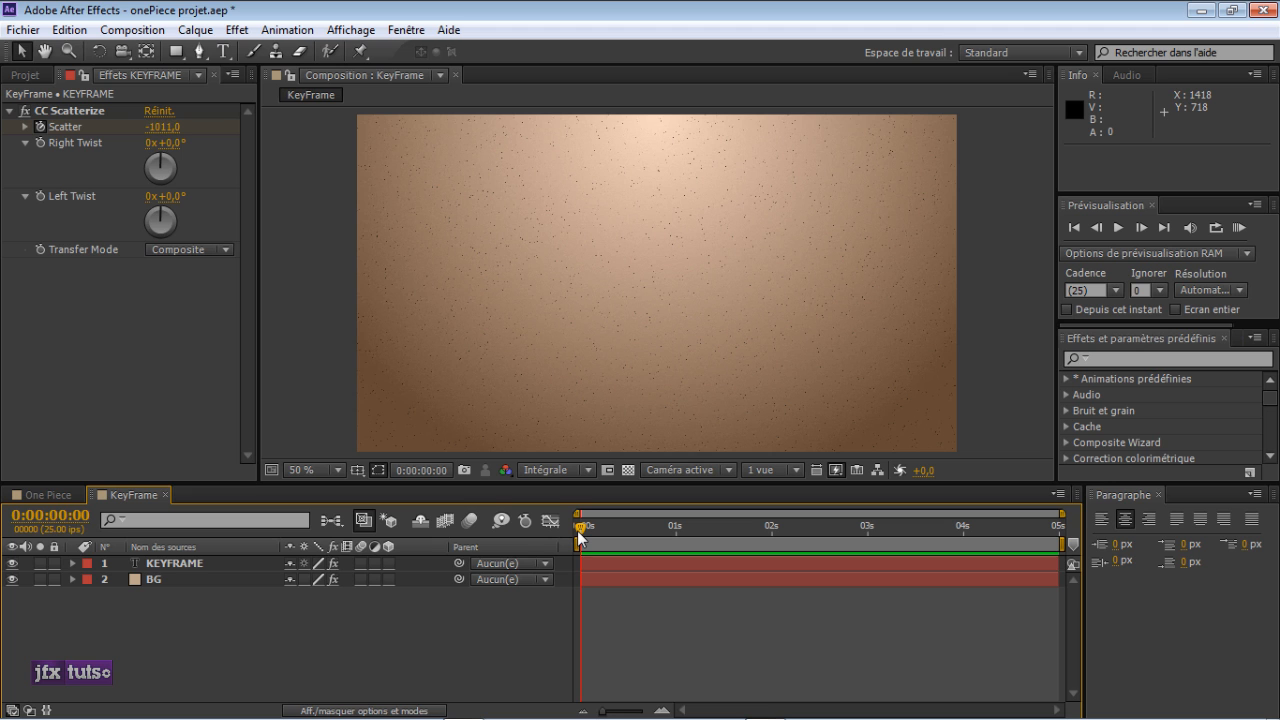
- Preview the KEYFRAME text's scatter animation from the first frame, then return to 0:00:00:03
key("space")
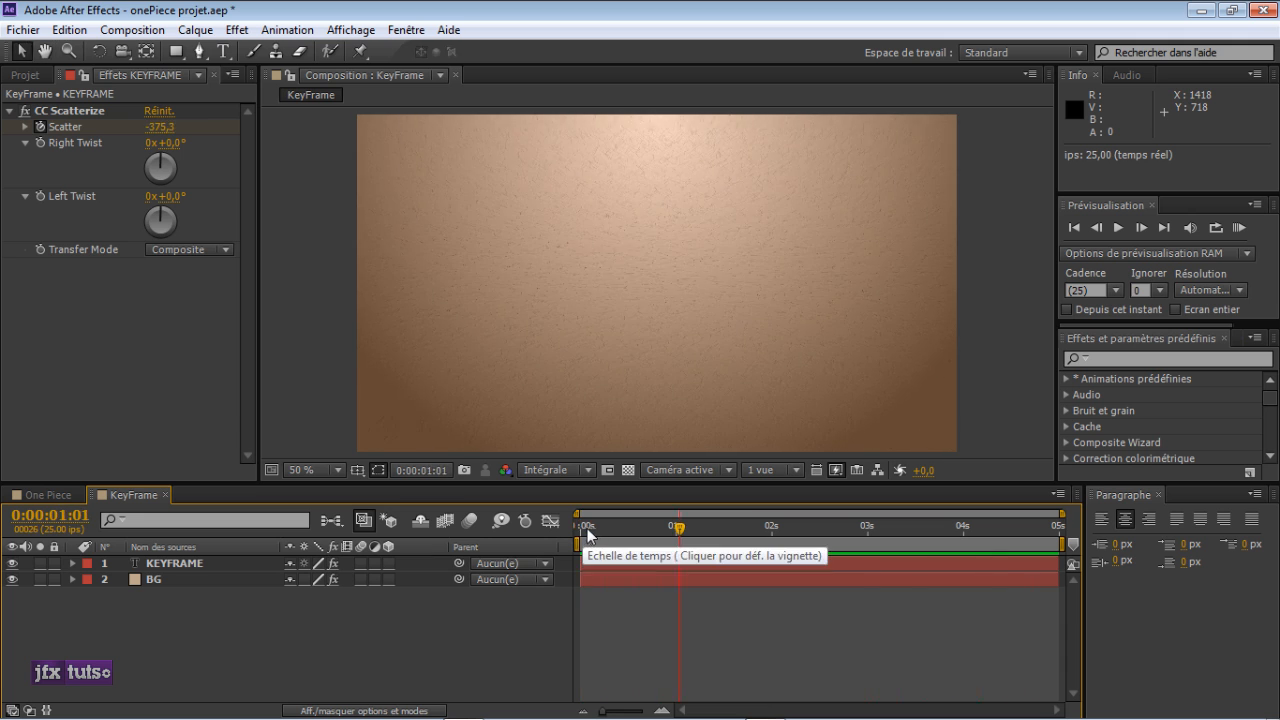
left_click(591, 528)
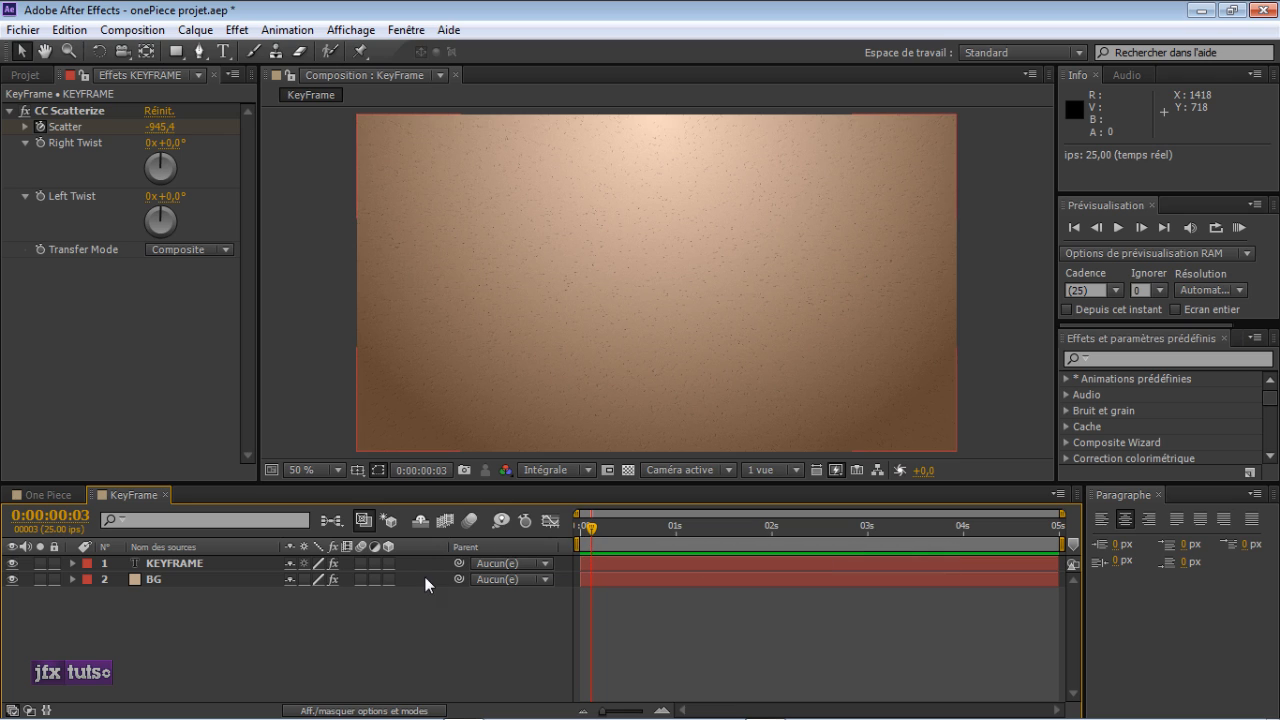
left_click(742, 562)
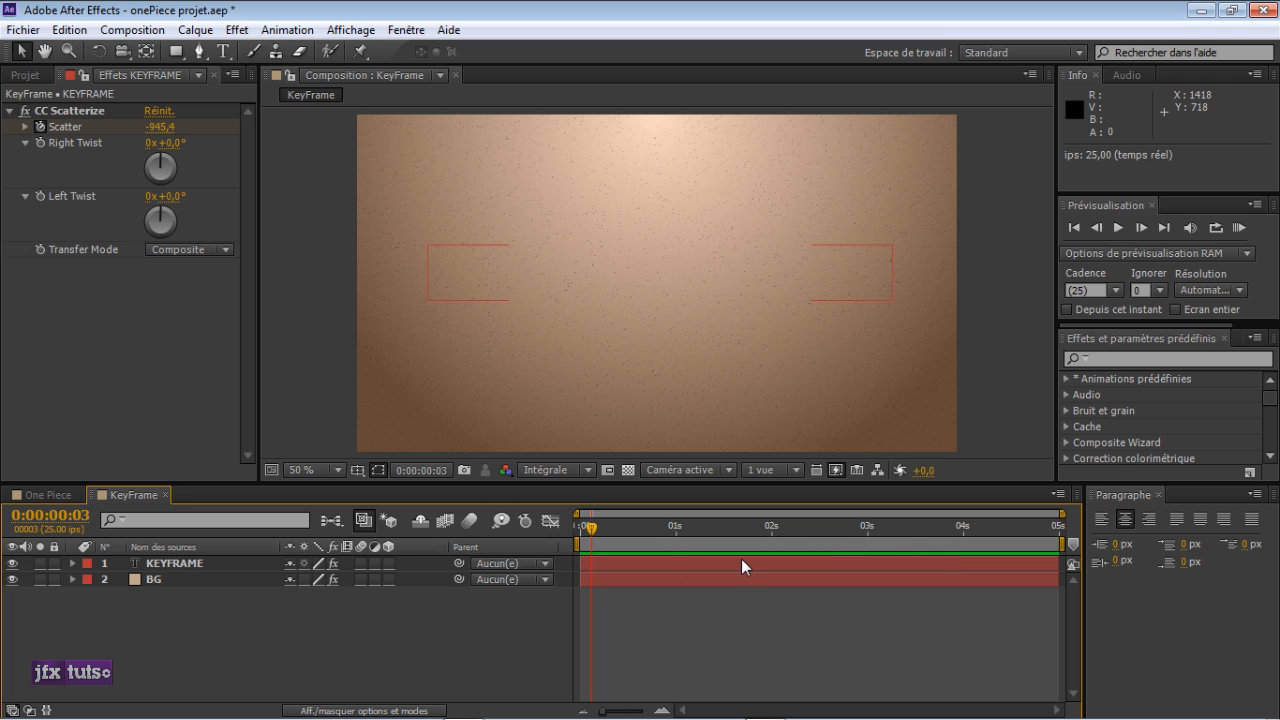
left_click(184, 595)
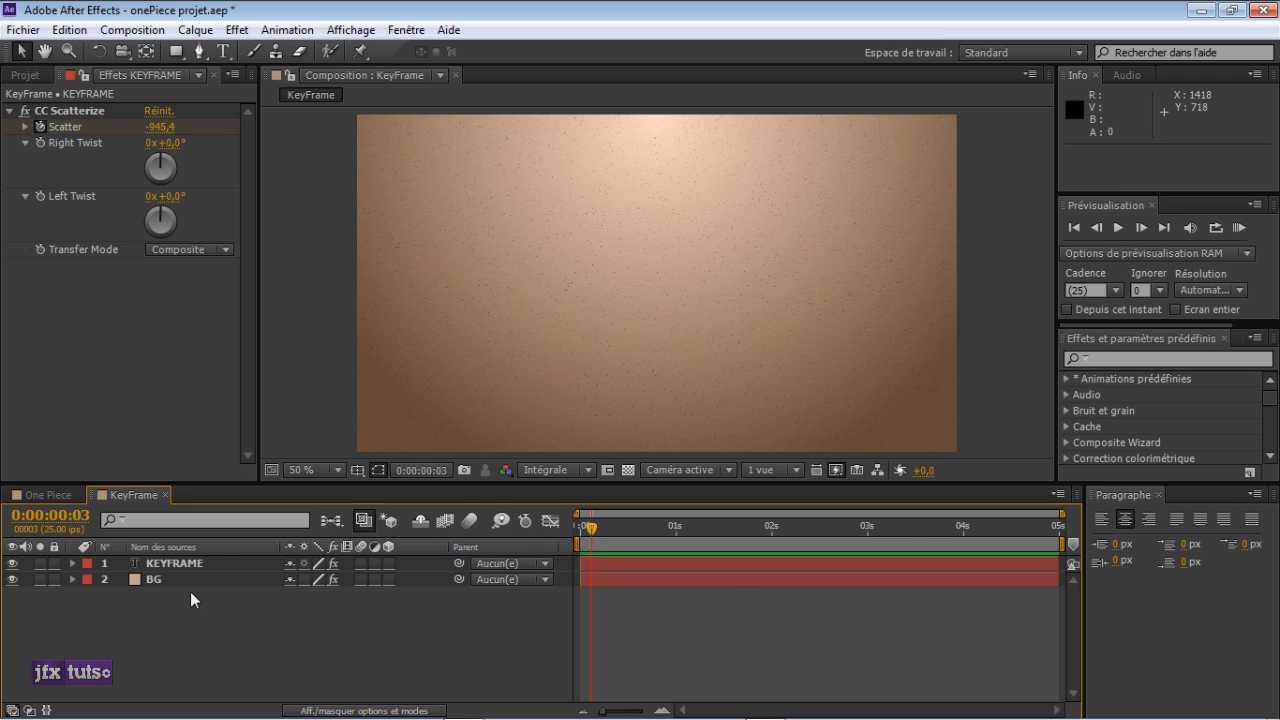
- Examine the BG layer's transform properties in the timeline, then collapse the layer again
left_click(147, 579)
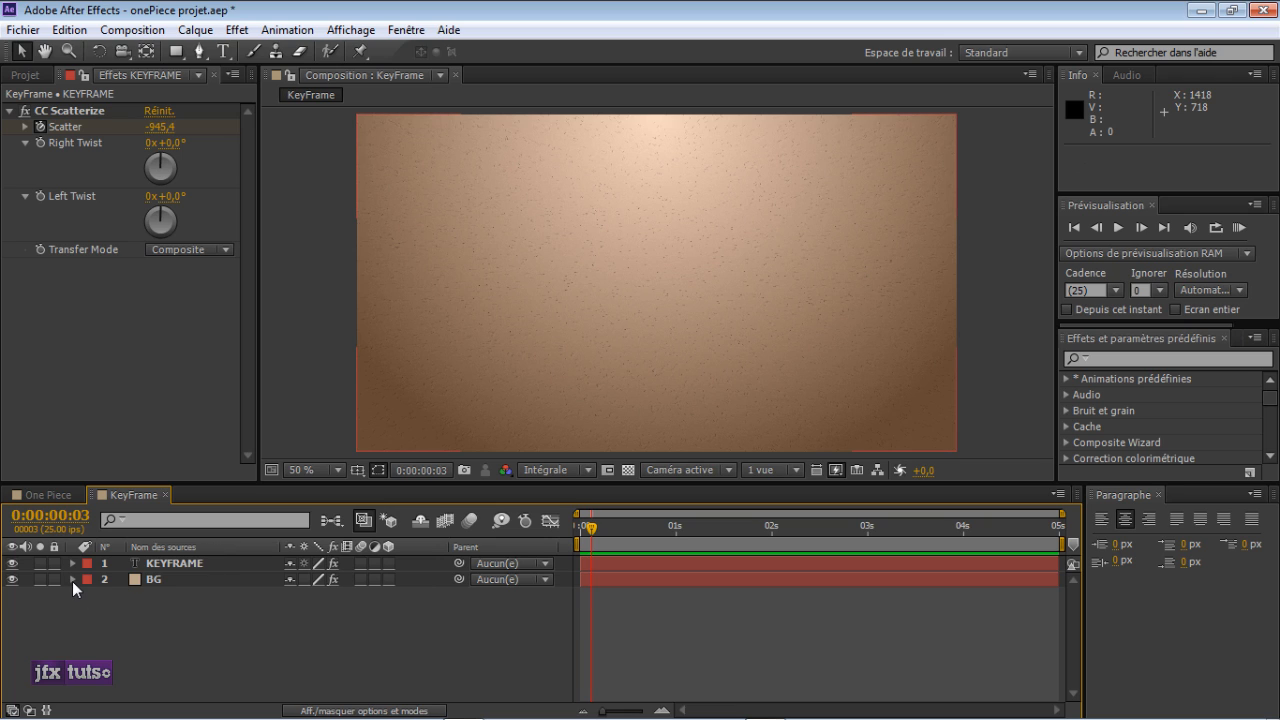
left_click(73, 579)
left_click(89, 611)
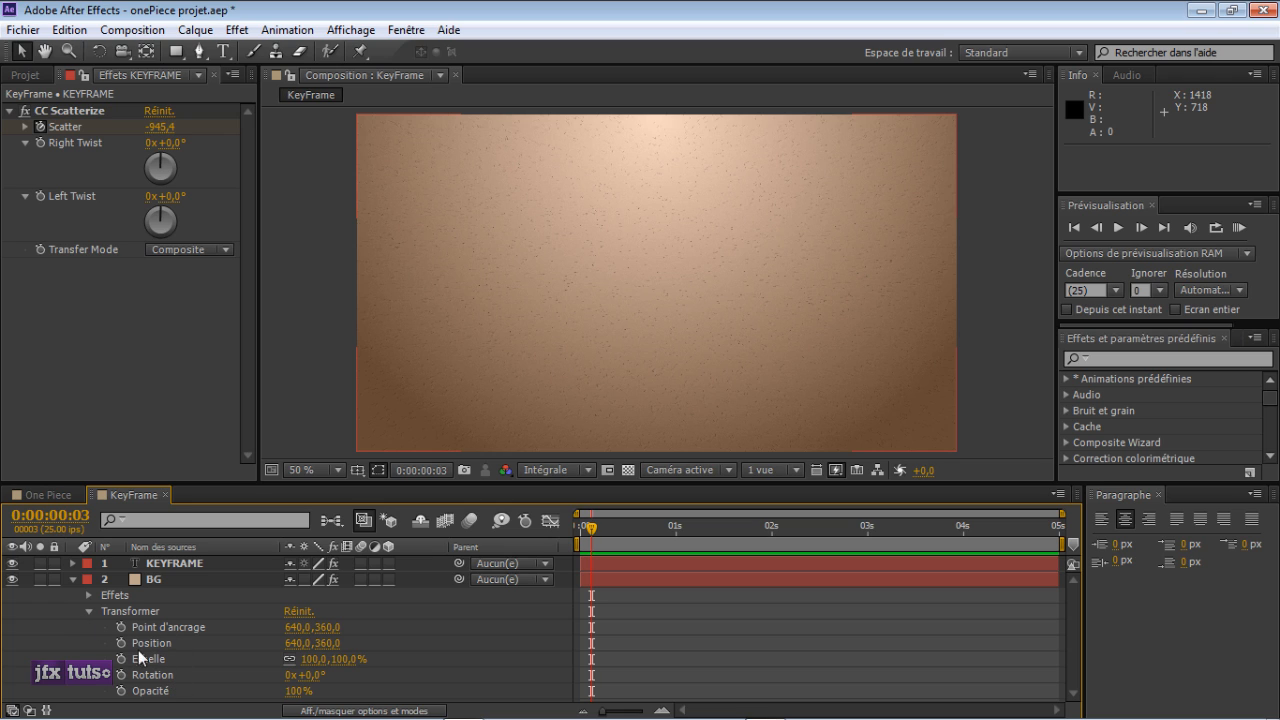
left_click(588, 260)
left_click(90, 609)
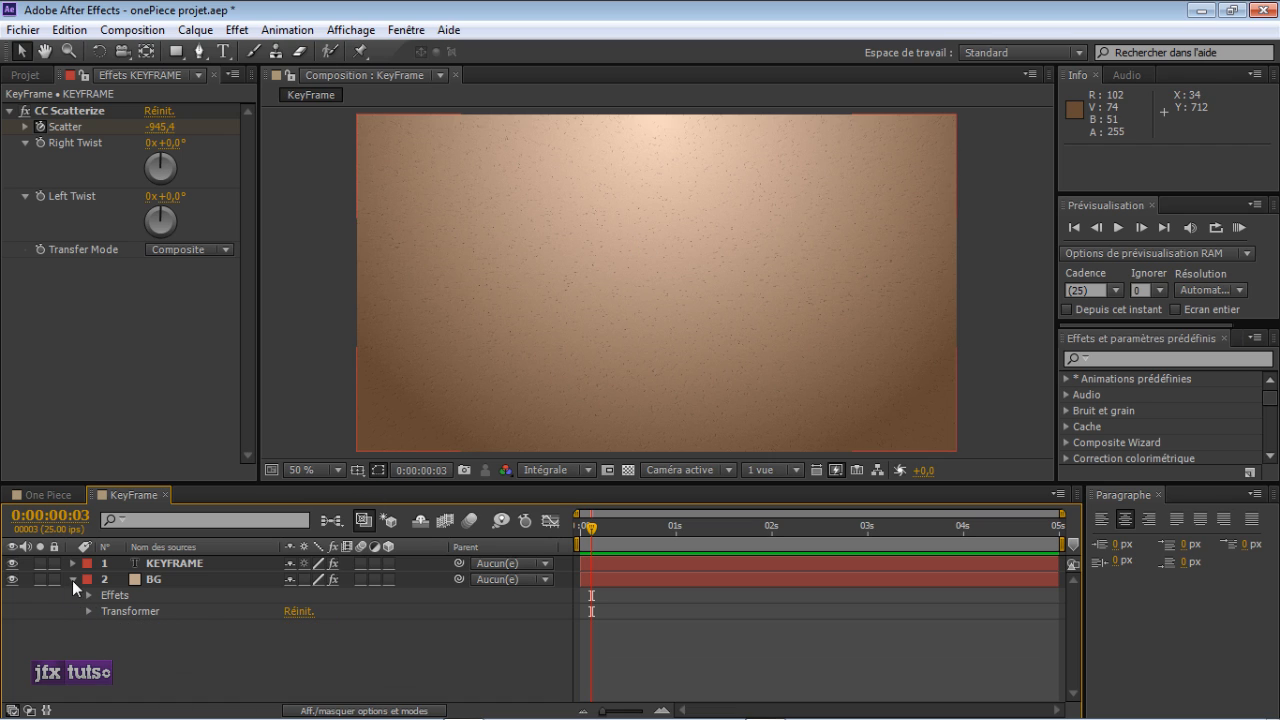
left_click(72, 580)
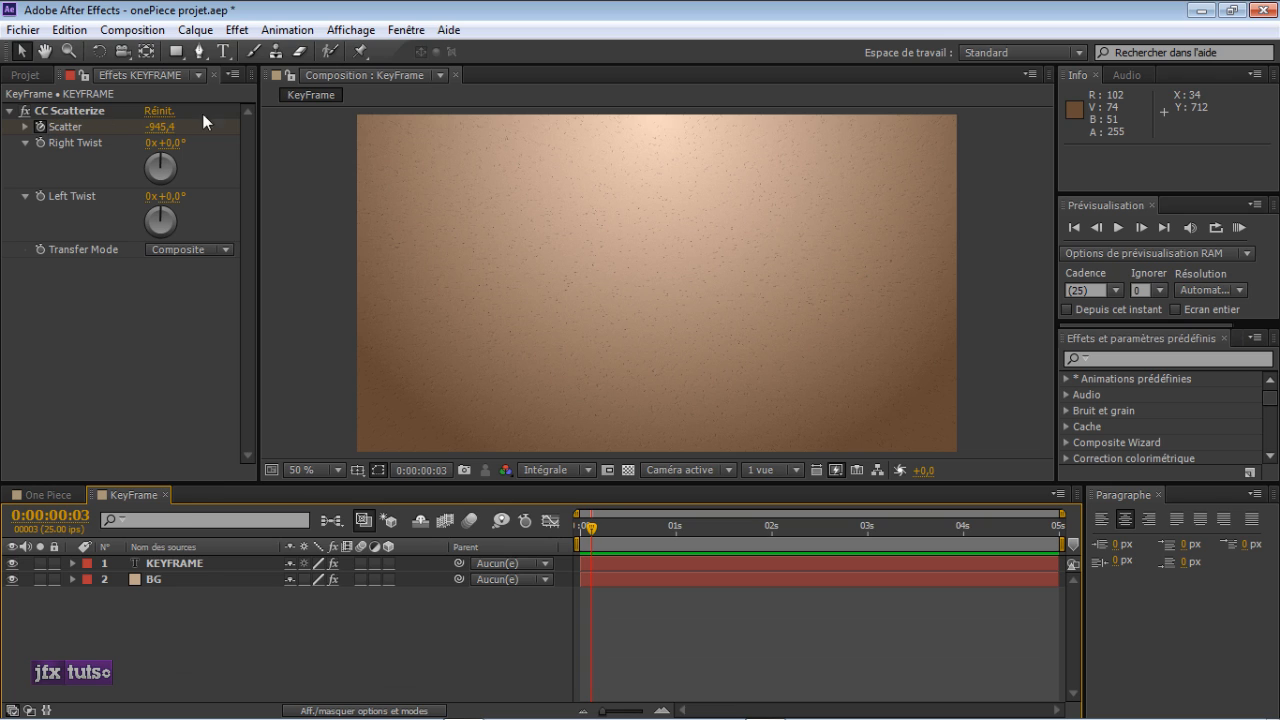
- Remove the CC Scatterize effect from the KEYFRAME text layer
left_click(608, 562)
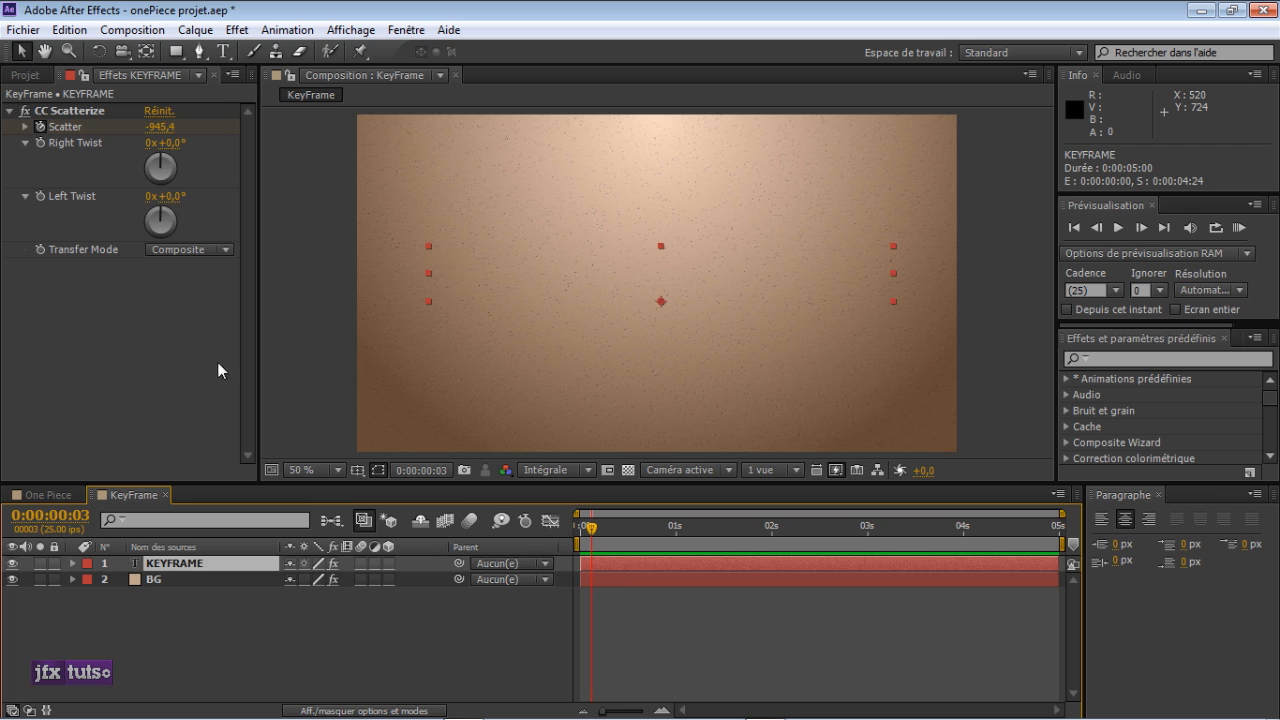
left_click(70, 112)
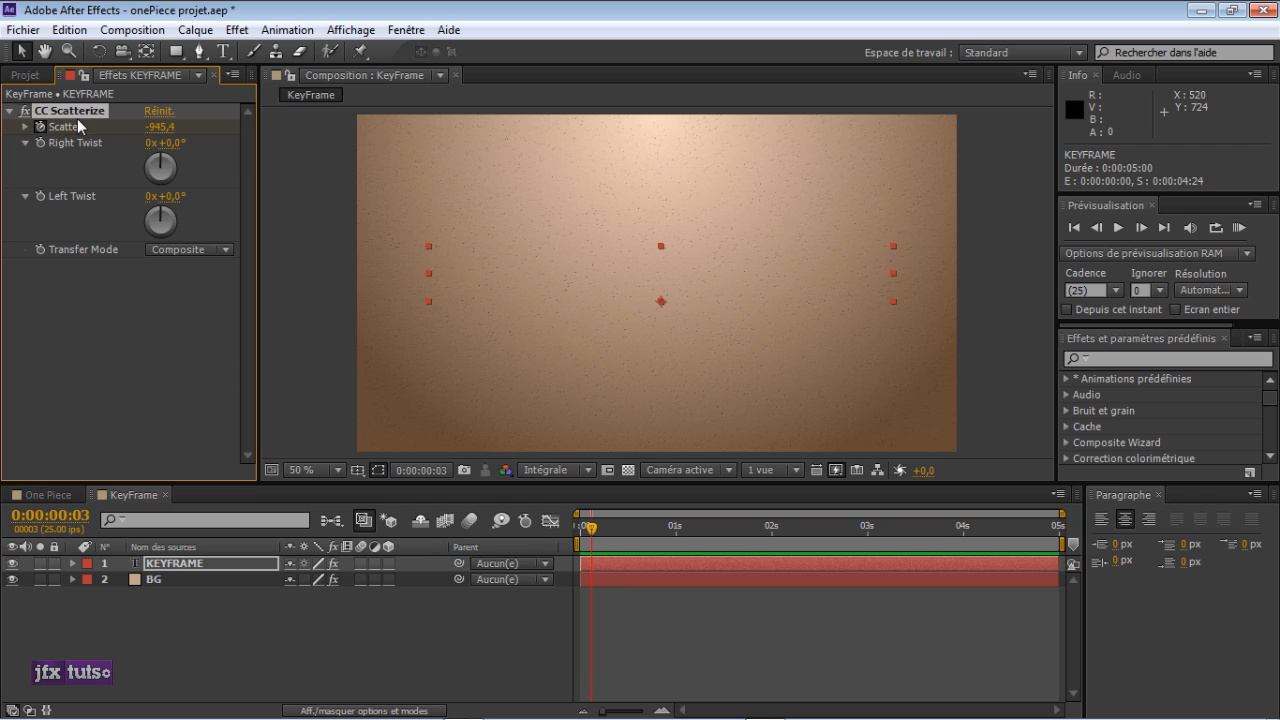
key("Delete")
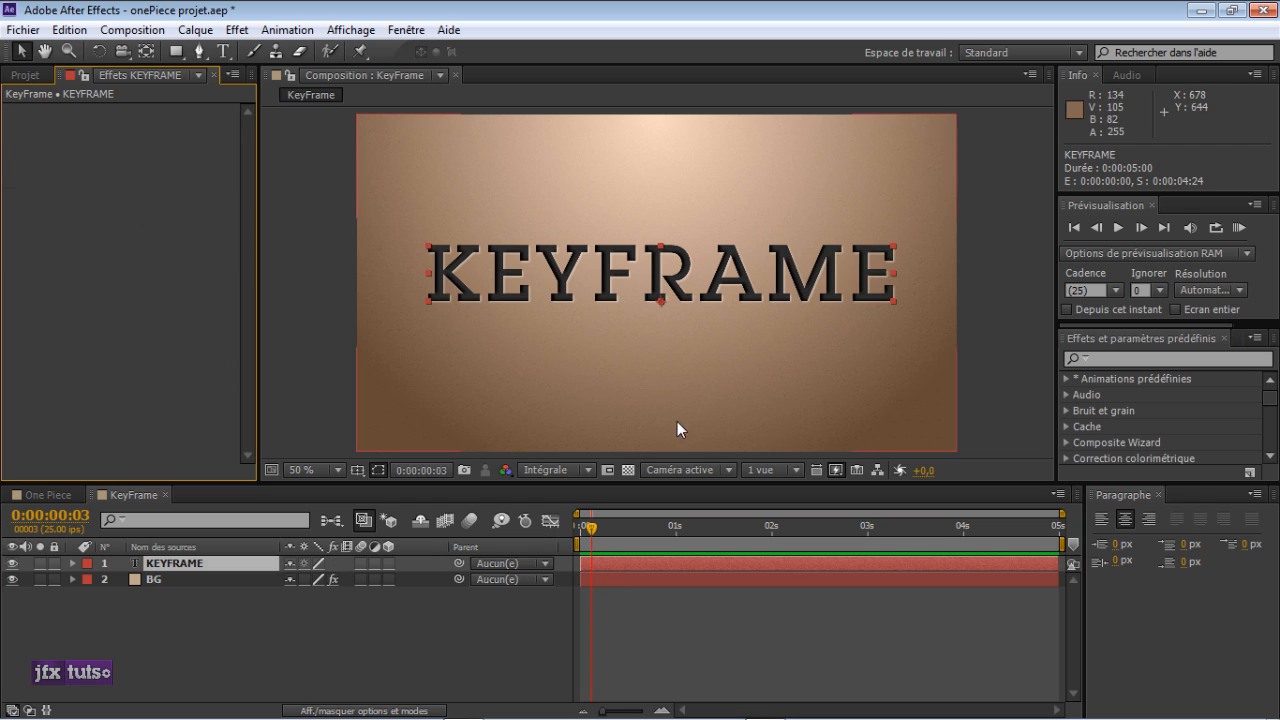
- Search the effects for "cc sc" and apply CC Scatterize to the KEYFRAME text layer
left_click(1156, 359)
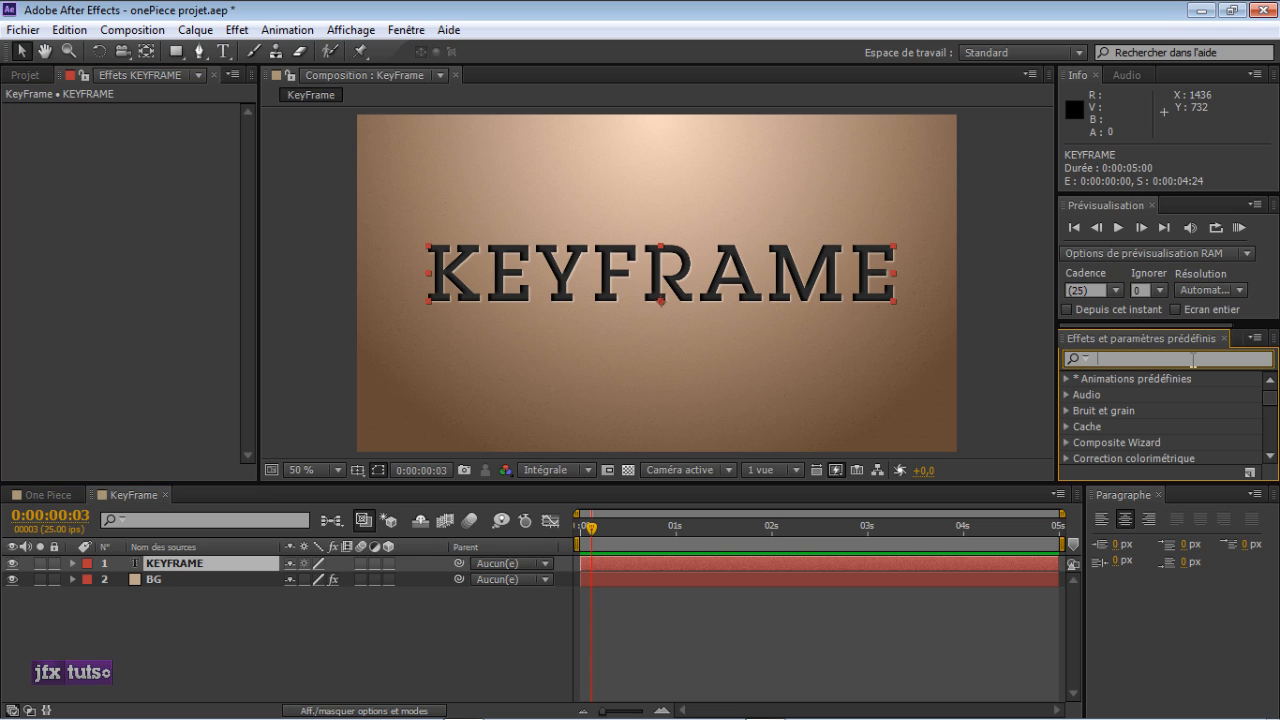
type("cc sc")
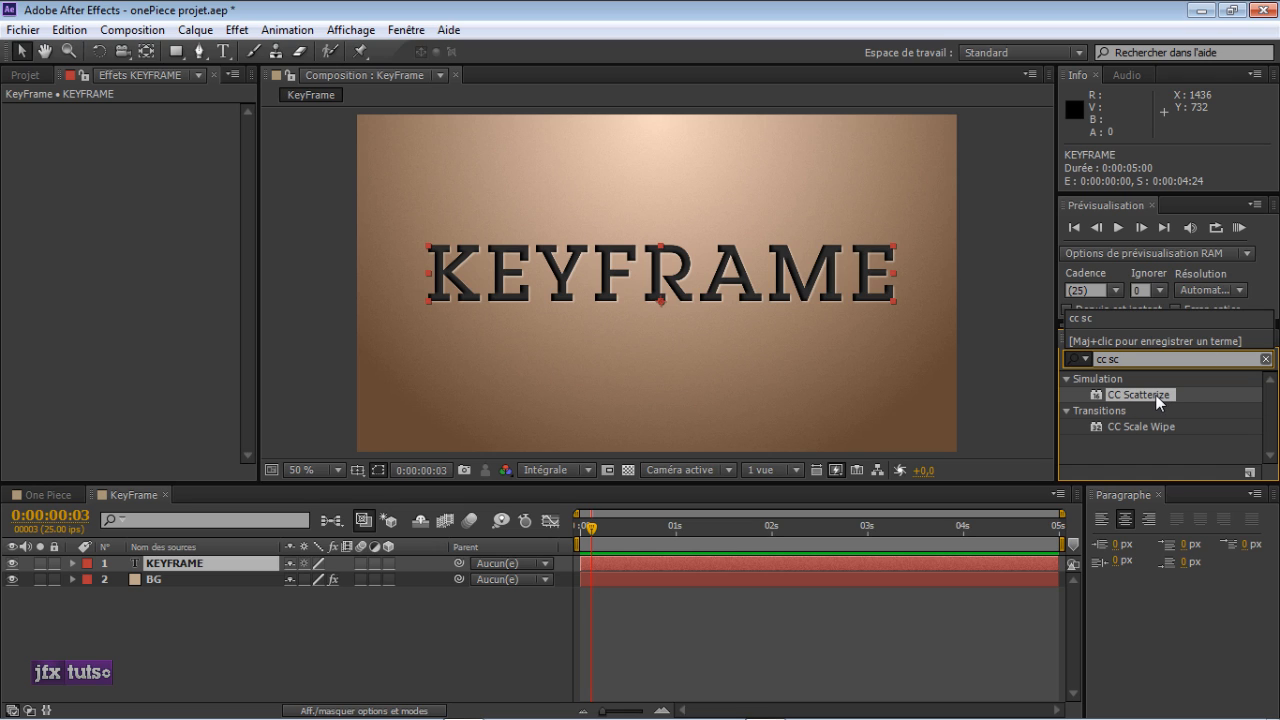
left_click_drag(1155, 395, 270, 562)
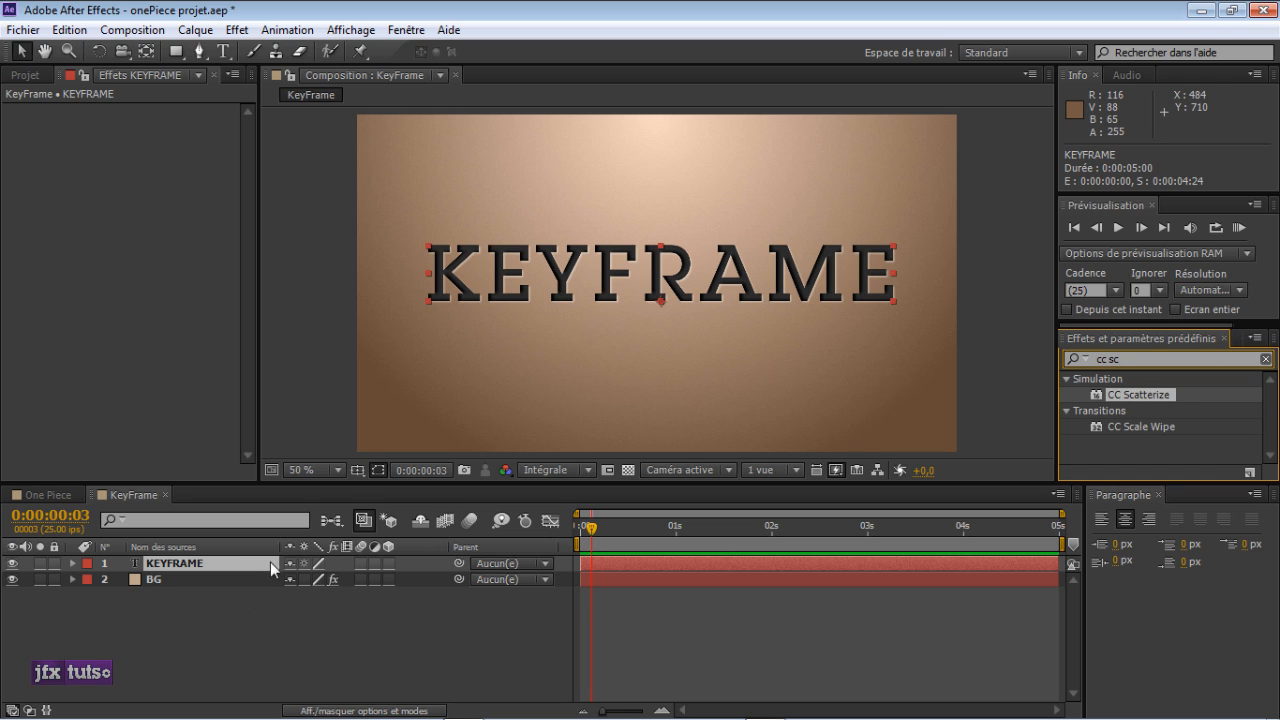
double_click(1127, 393)
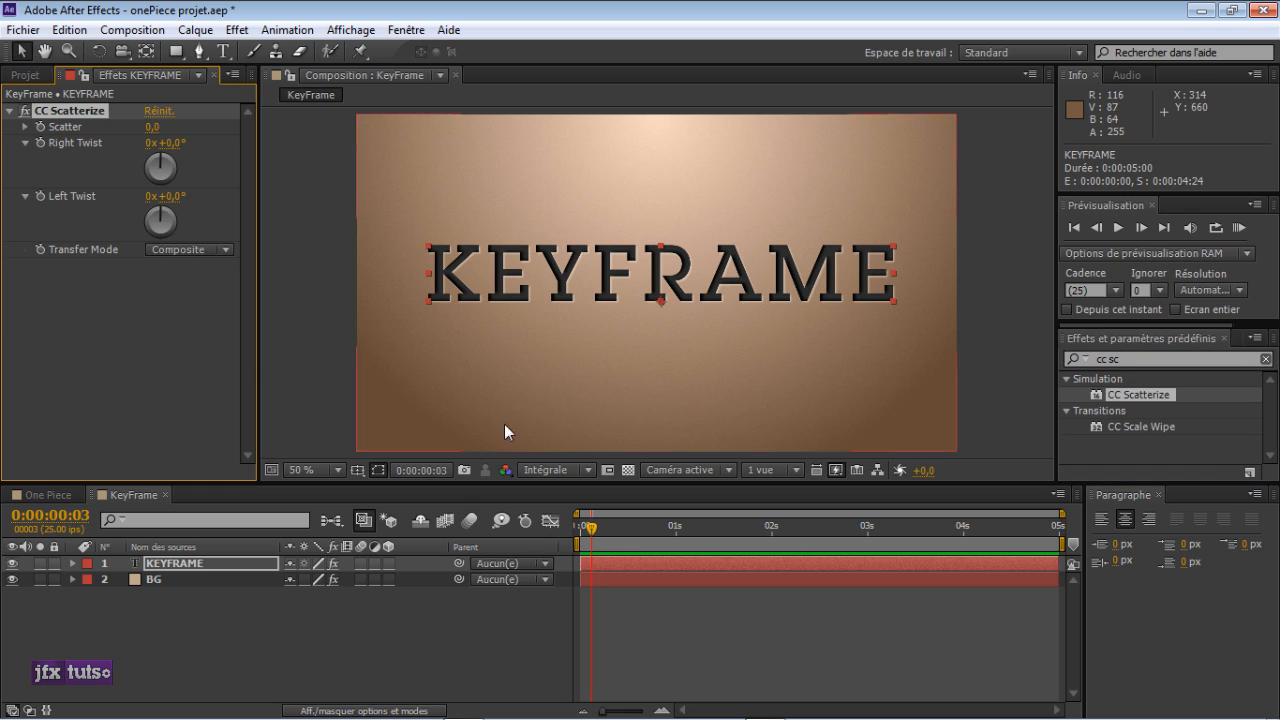
left_click(337, 663)
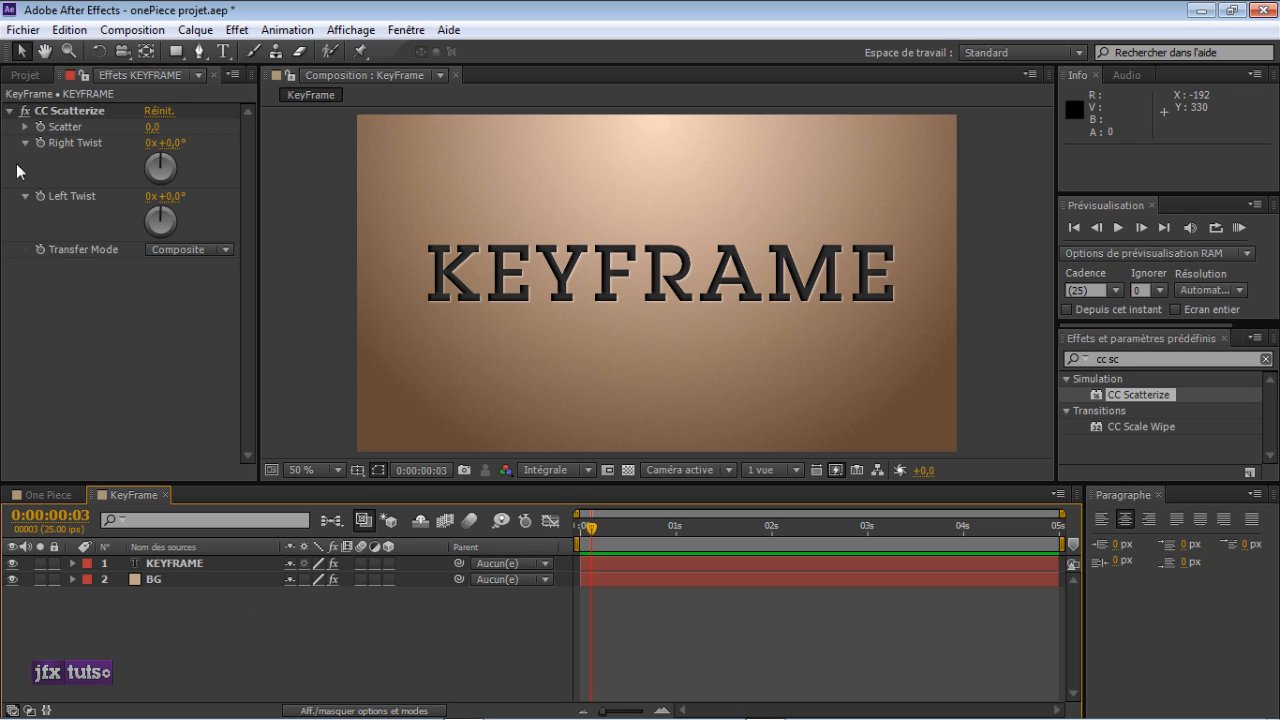
- Collapse the Right Twist control of CC Scatterize and set the current time to 0:00:00:00
left_click(84, 111)
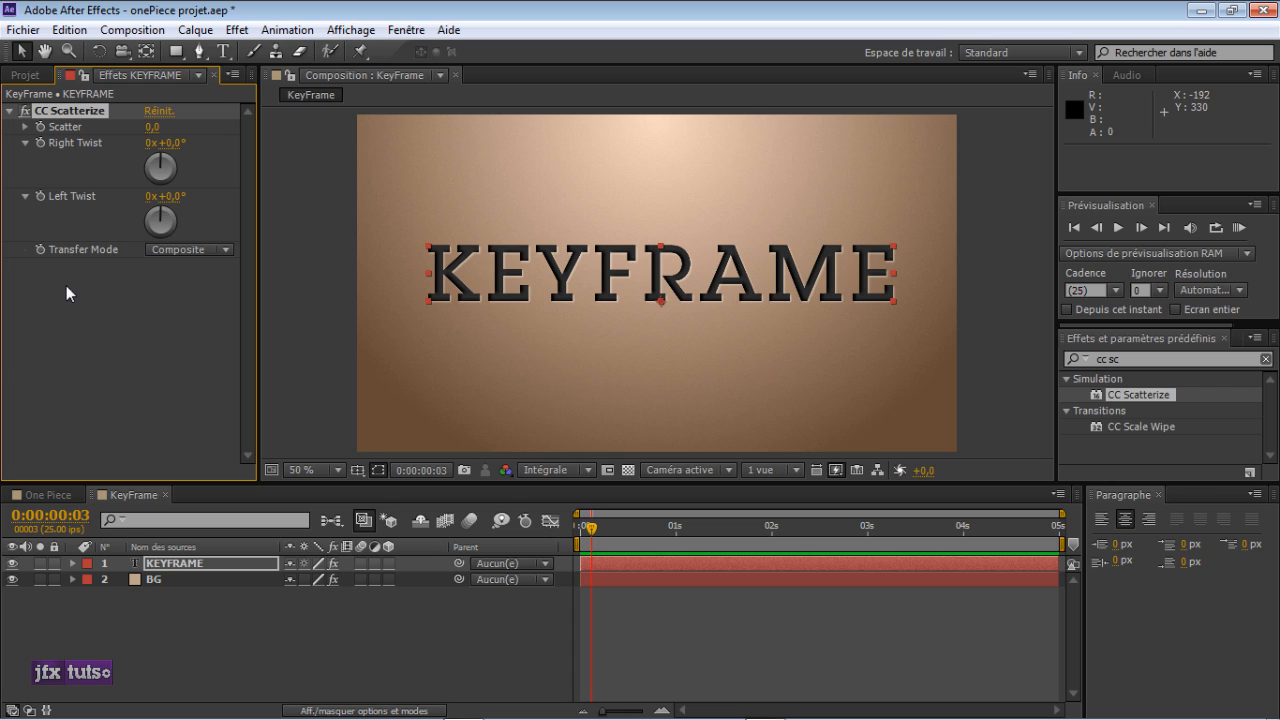
left_click(25, 143)
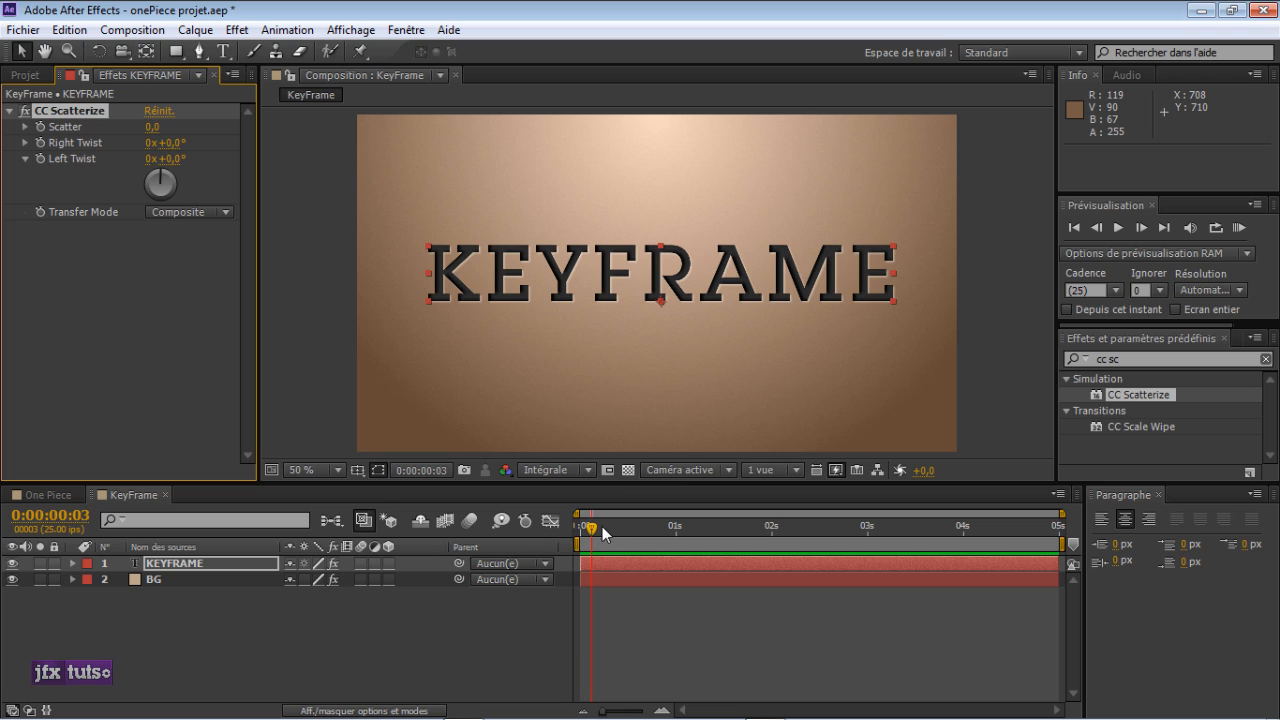
left_click_drag(588, 532, 580, 530)
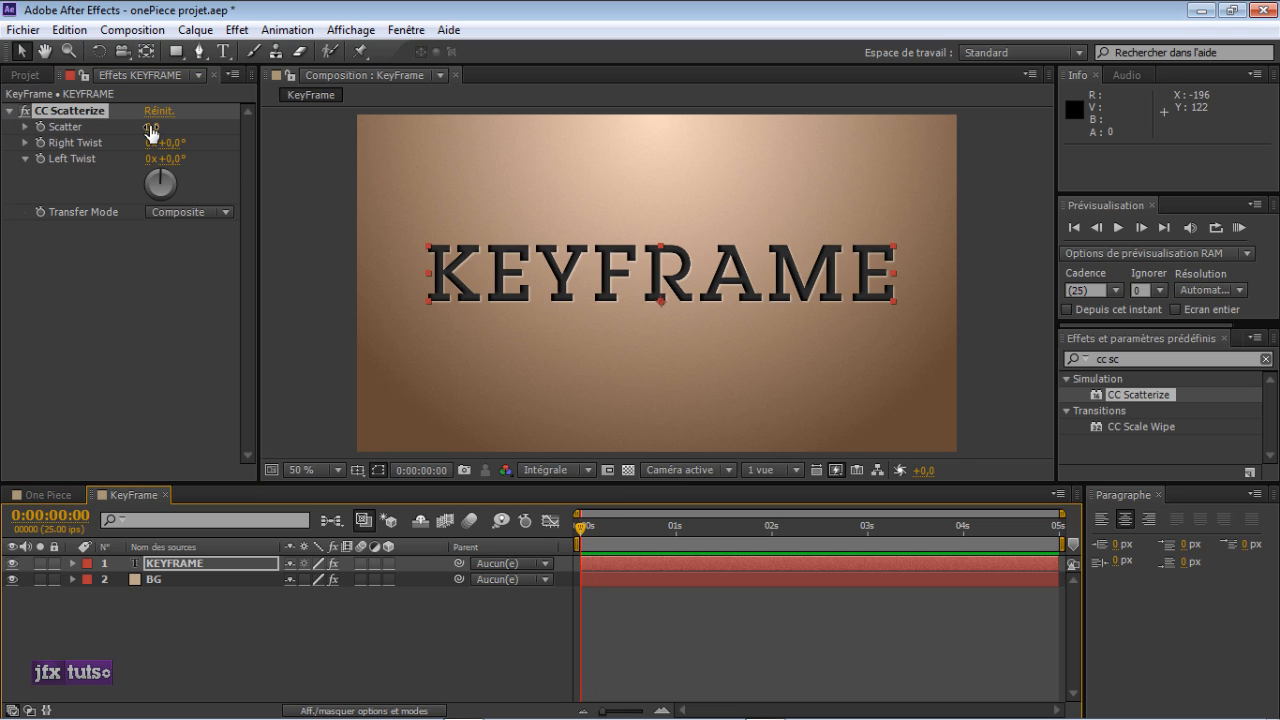
- Try a Scatter value of 97 on the KEYFRAME text, then reset it to 0
mouse_move(151, 127)
left_mouse_down()
mouse_move(128, 126)
mouse_move(322, 134)
mouse_move(258, 142)
left_mouse_up()
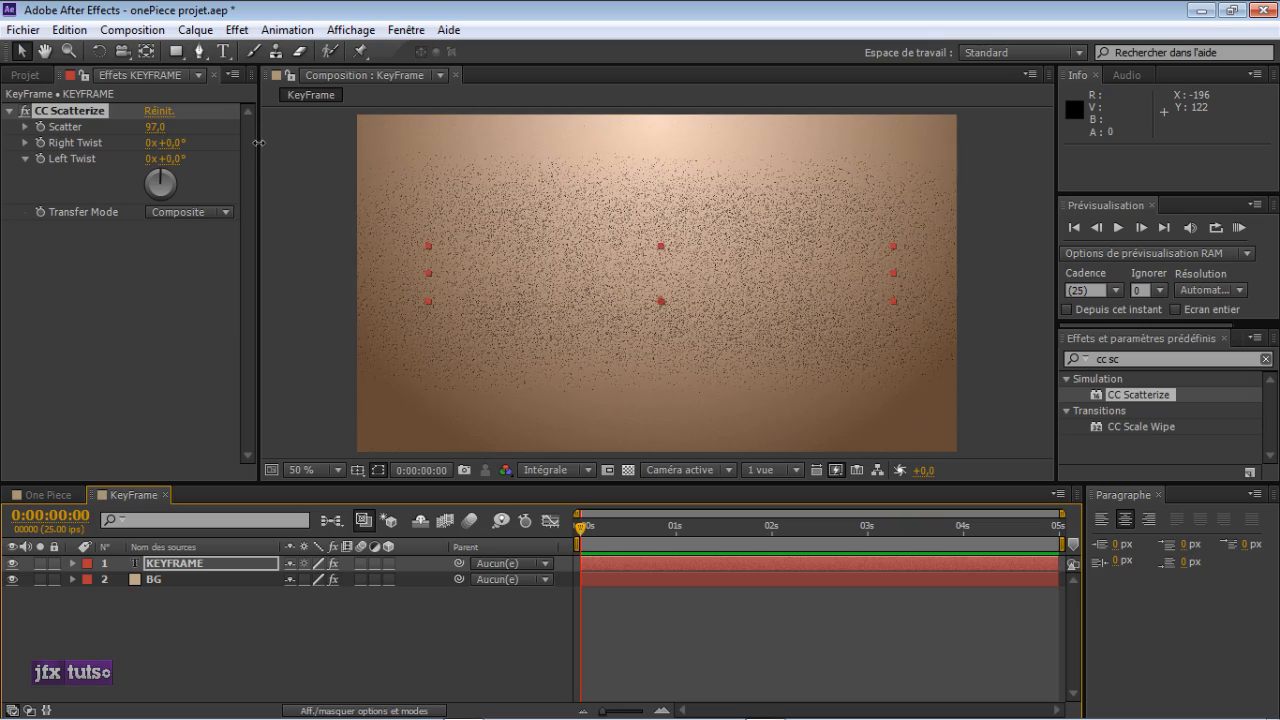
left_click(156, 133)
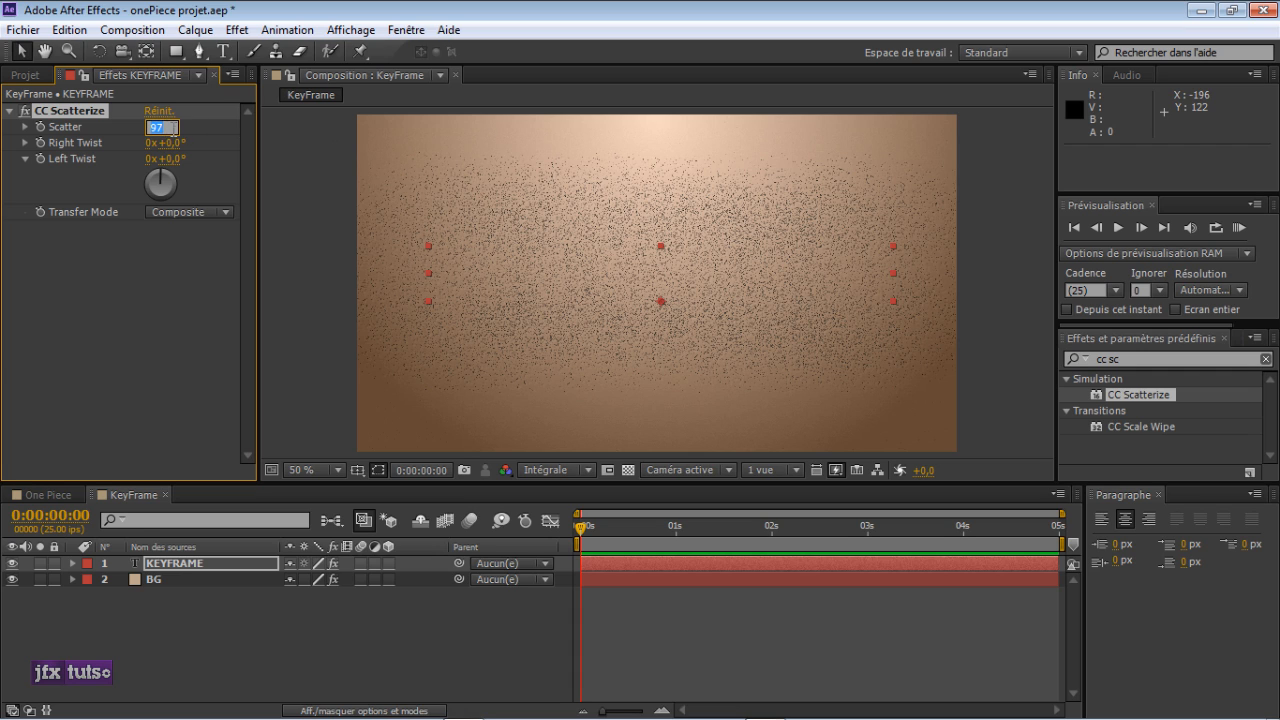
type("0")
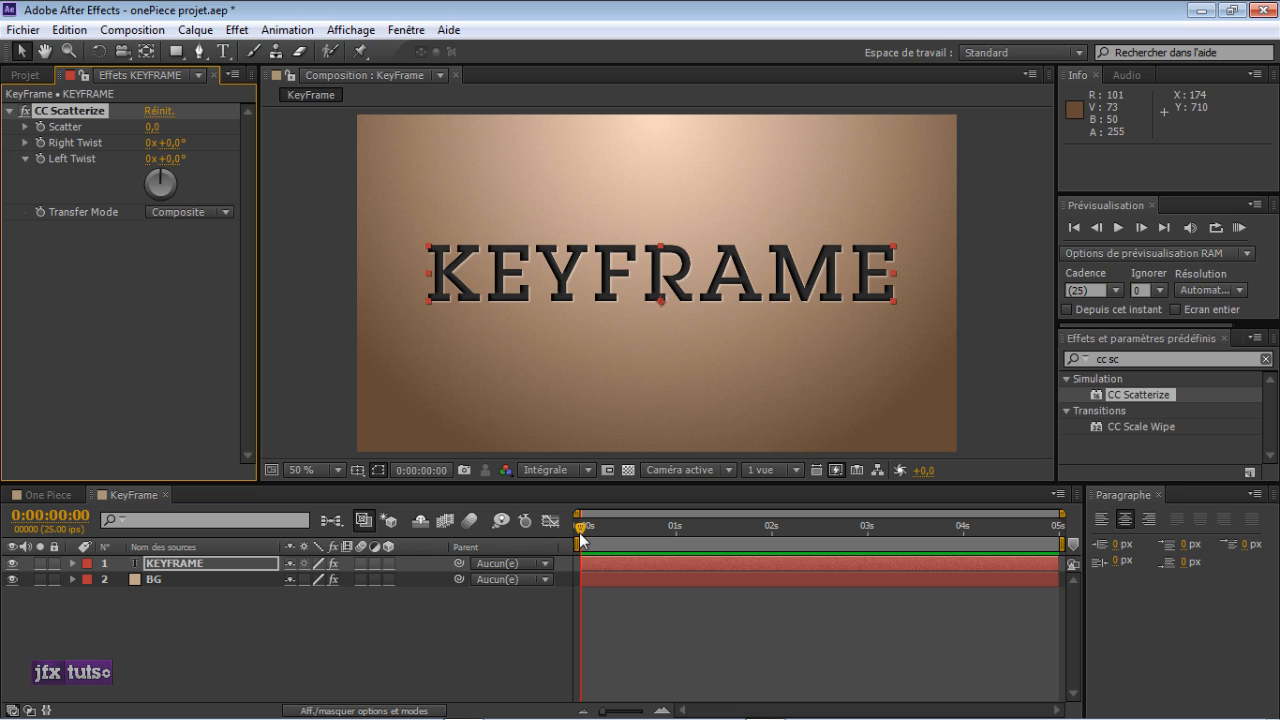
- Enable Scatter keyframing at 0:00:00:00 with a value of 0 and reveal the KEYFRAME layer's keyframed properties
mouse_move(582, 530)
left_mouse_down()
mouse_move(842, 527)
mouse_move(575, 534)
left_mouse_up()
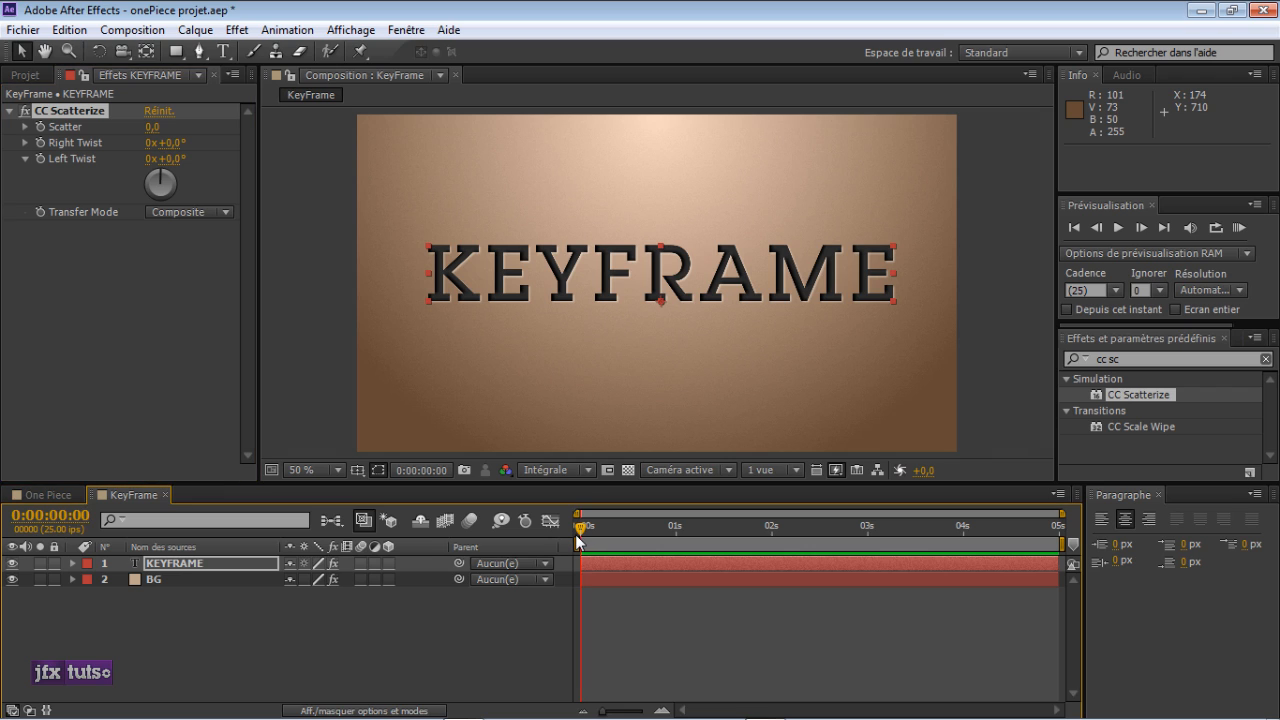
left_click(40, 128)
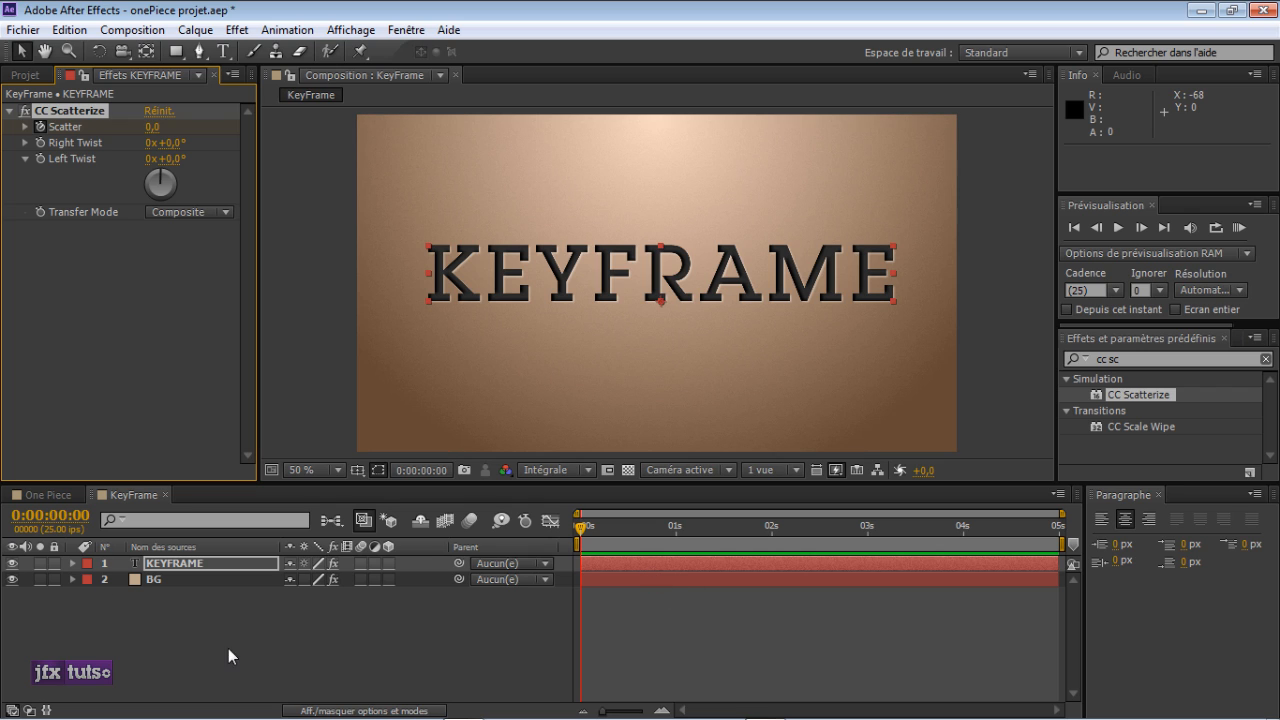
left_click(203, 566)
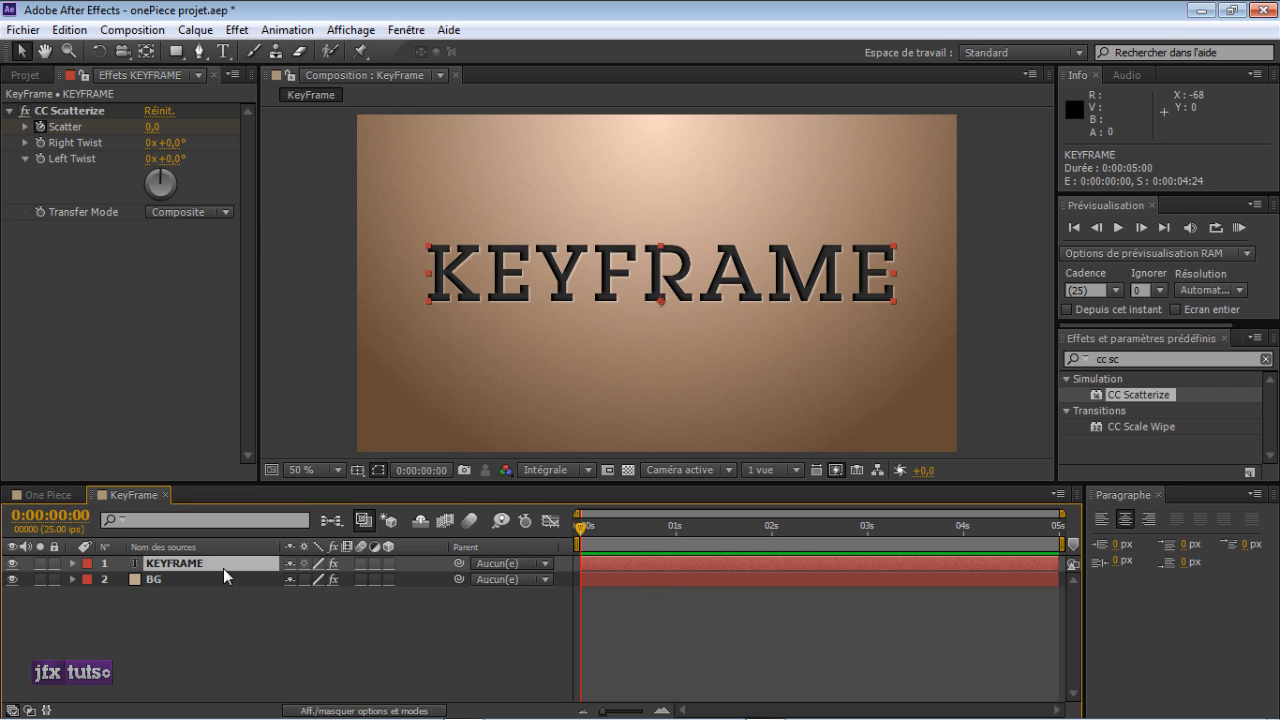
left_click(212, 579, "ctrl")
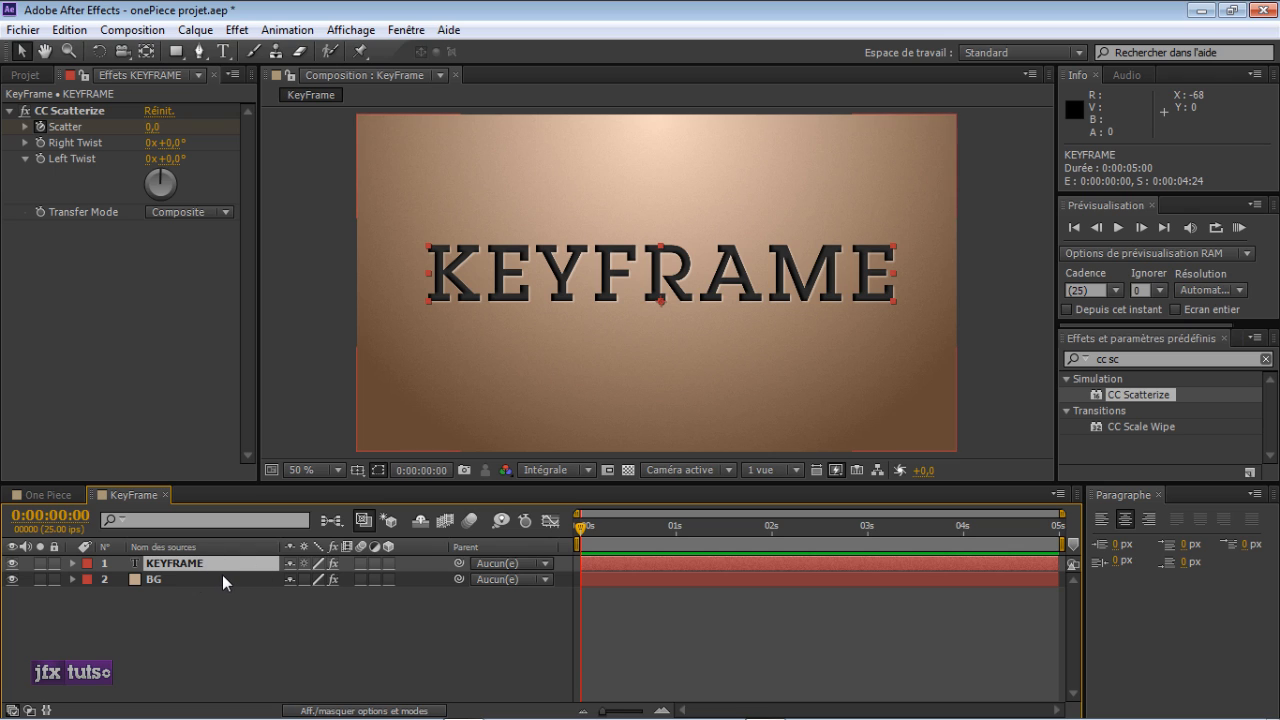
key("u")
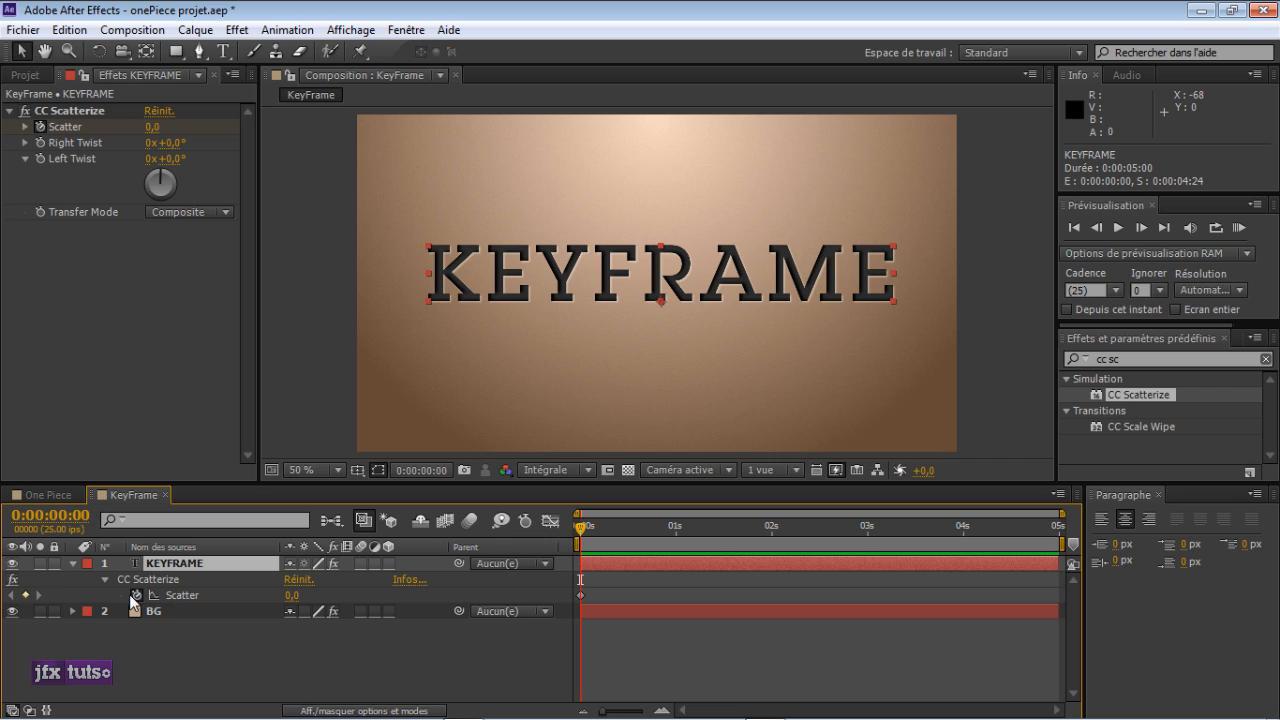
- Select the Scatter keyframe at the first frame of the KEYFRAME layer
left_click_drag(602, 600, 571, 605)
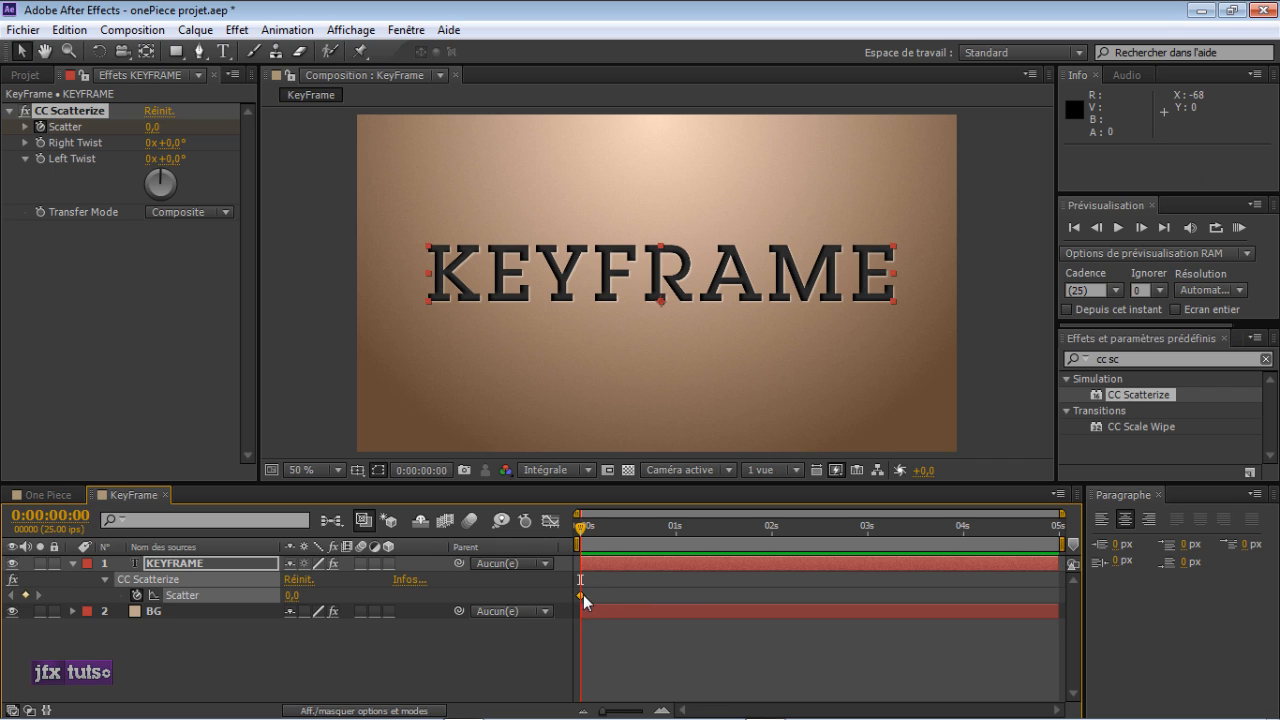
left_click(589, 592)
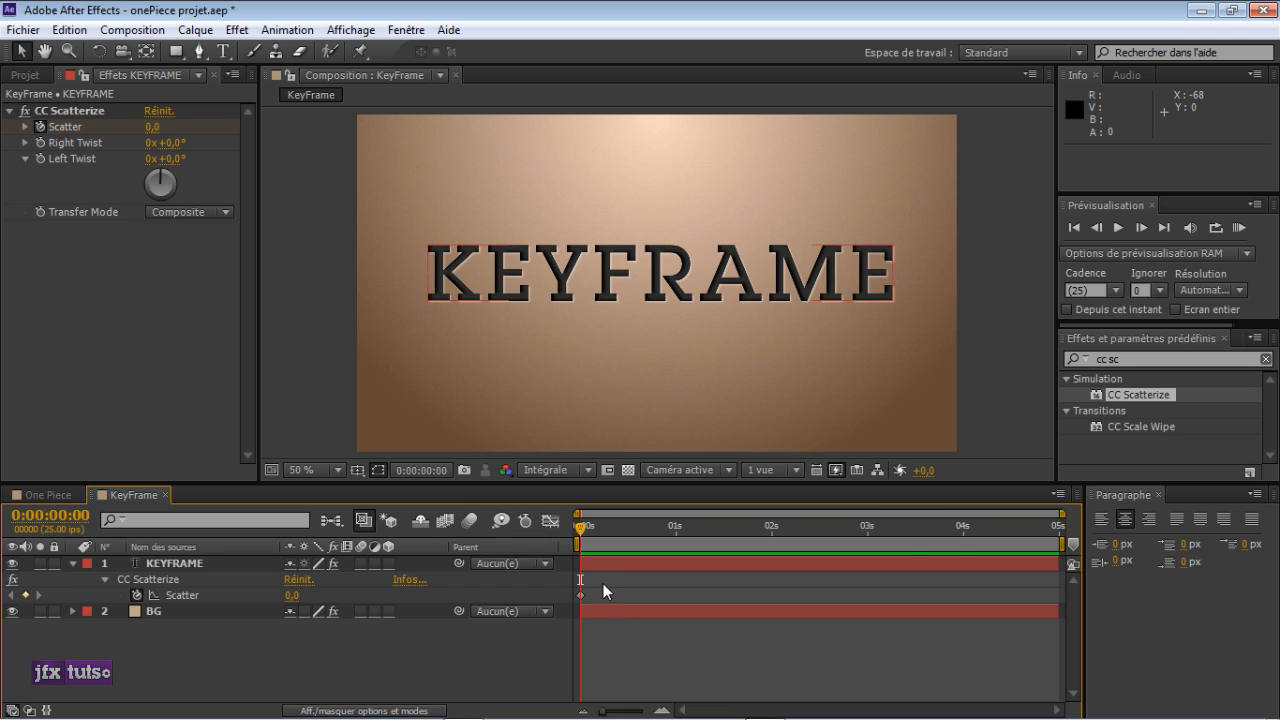
left_click_drag(603, 584, 574, 603)
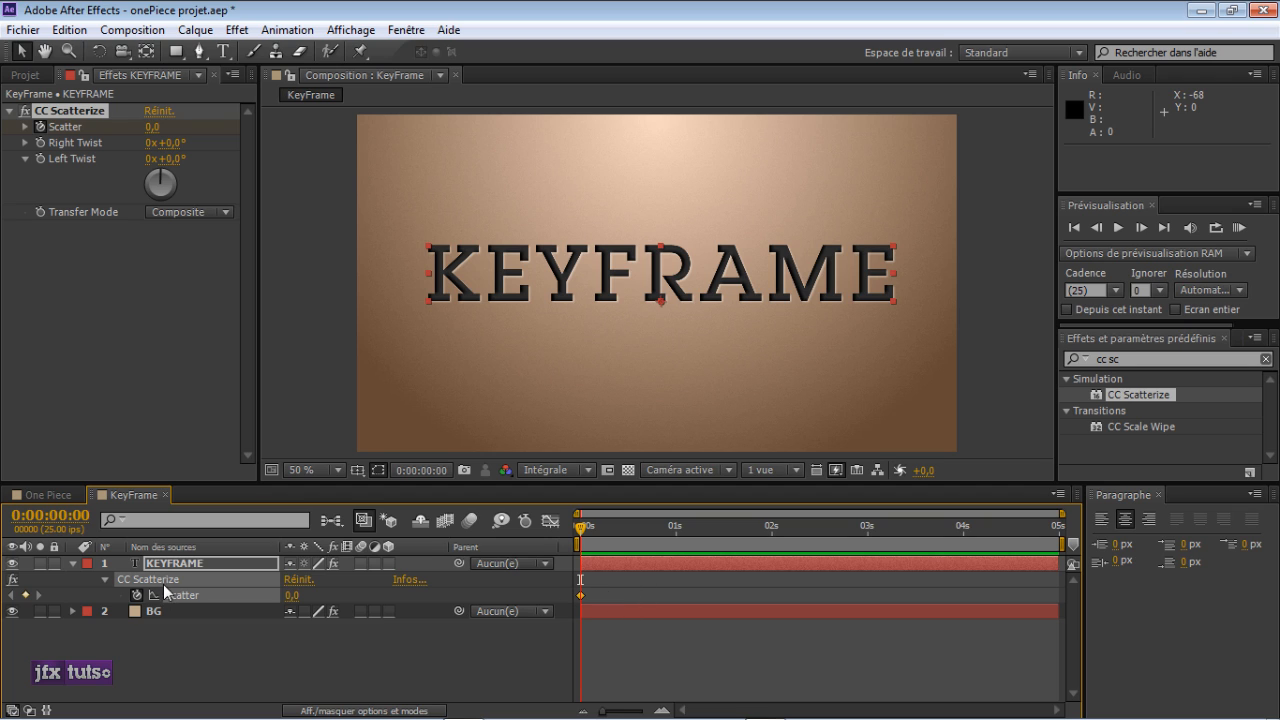
mouse_move(582, 603)
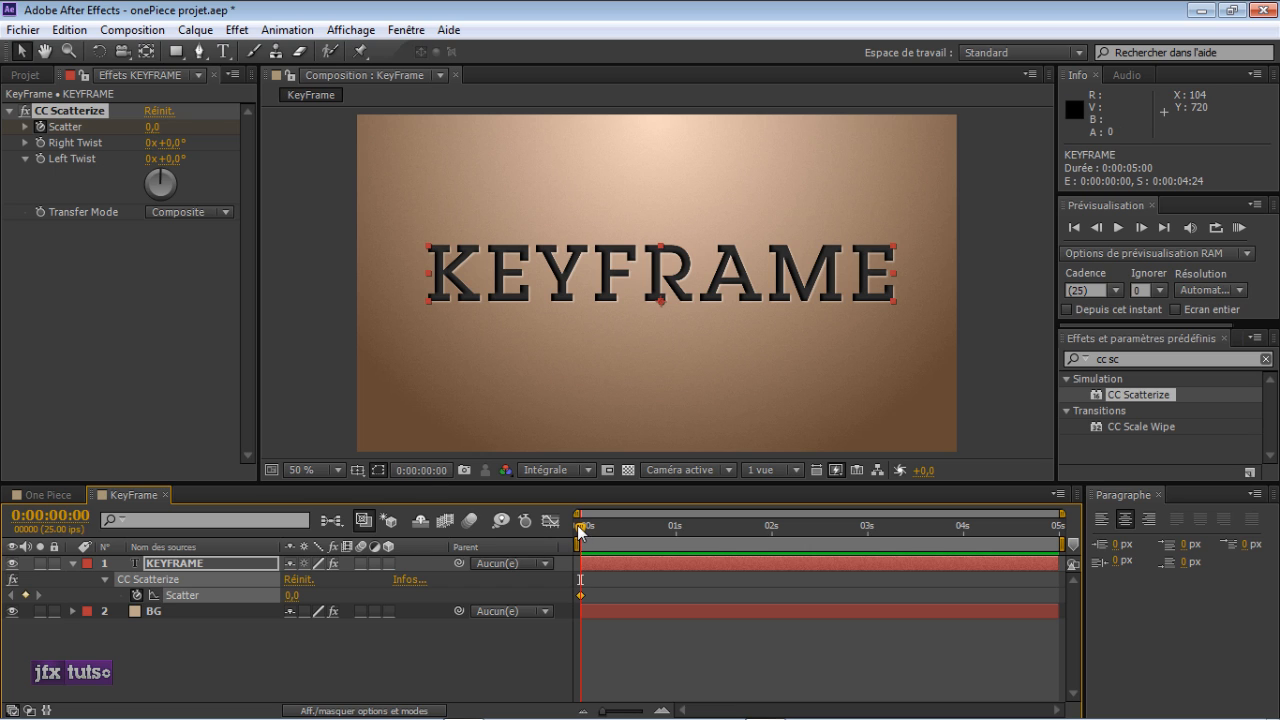
- Add a second Scatter keyframe with value 0 at 0:00:02:00 on the KEYFRAME layer
left_click_drag(579, 530, 772, 538)
left_click_drag(772, 531, 771, 532)
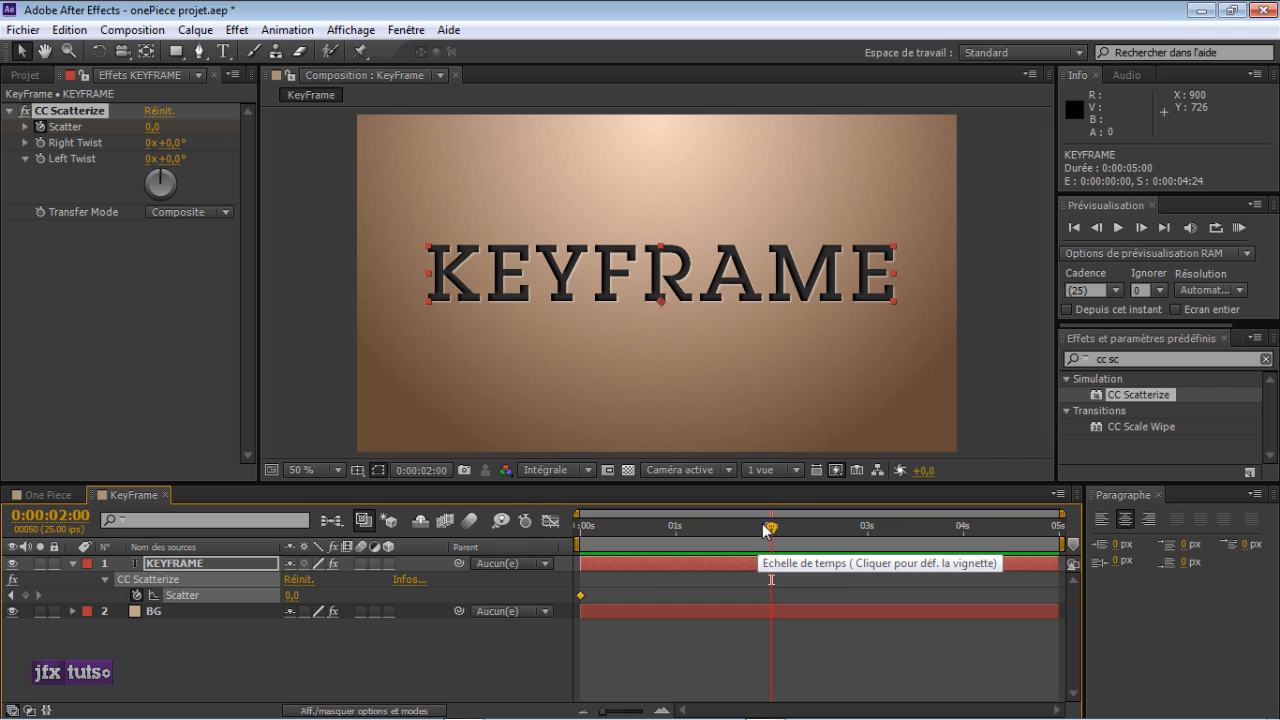
left_click(186, 340)
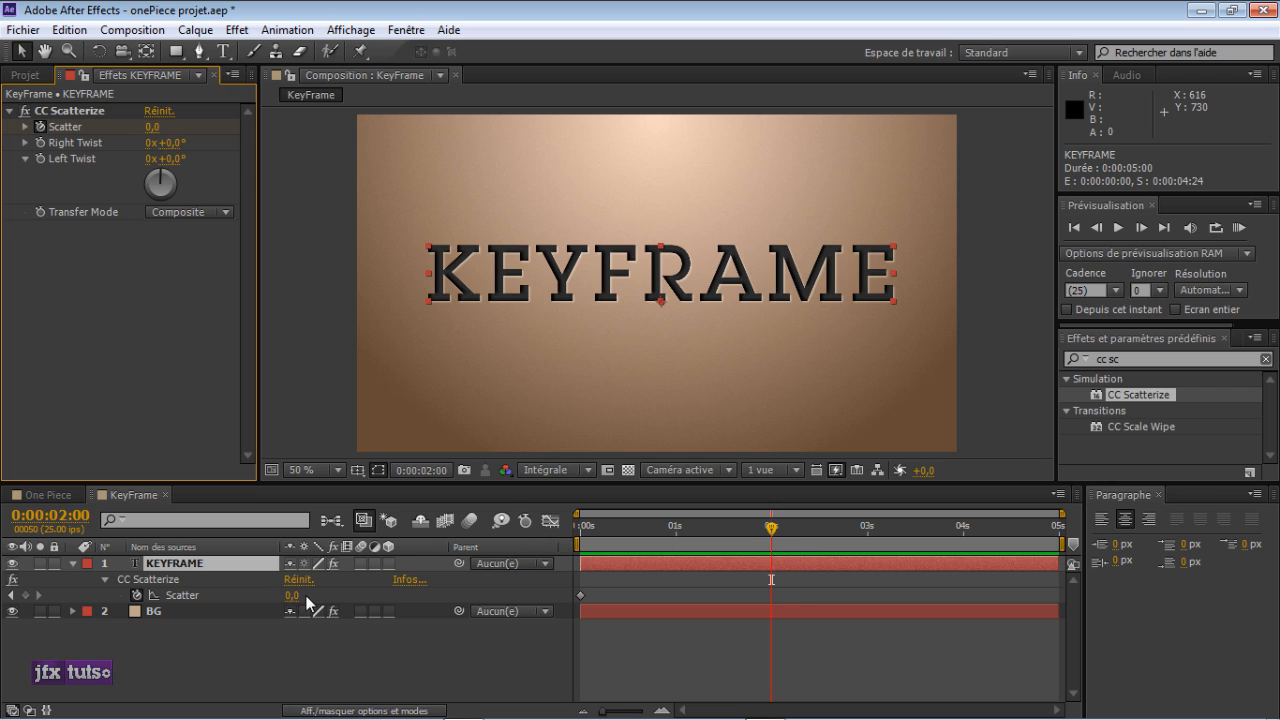
left_click(26, 596)
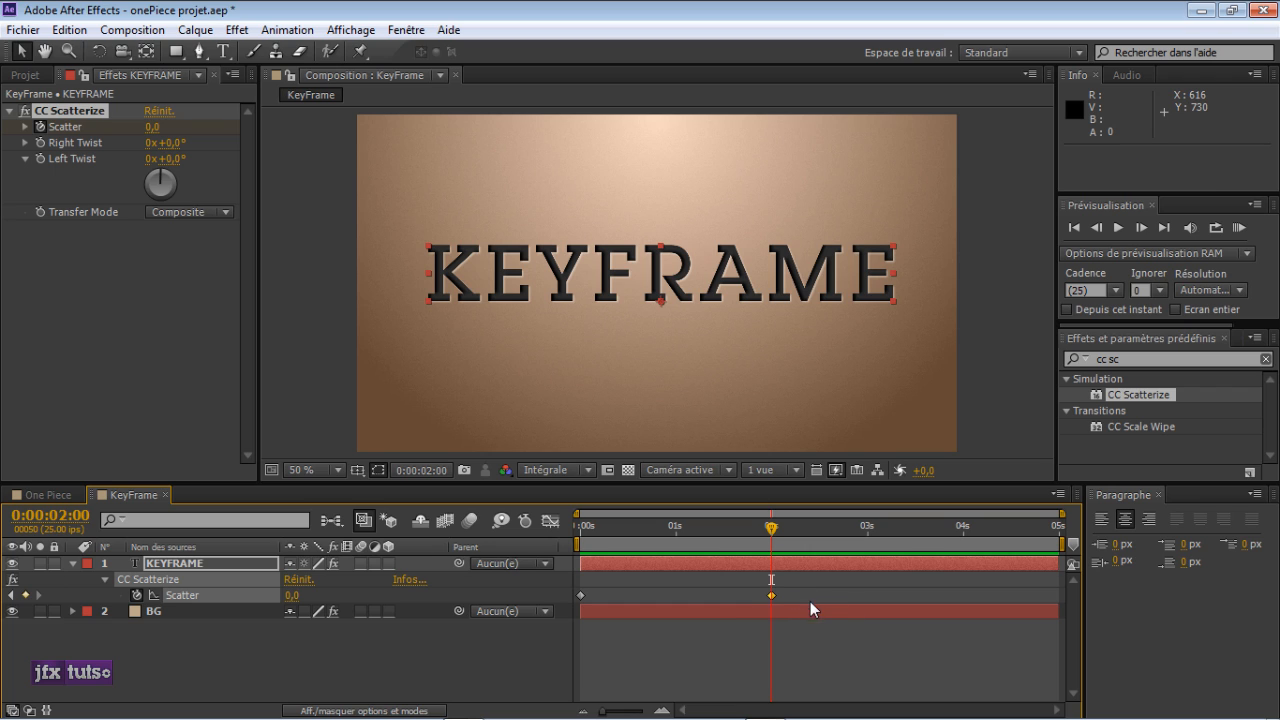
left_click(26, 598)
left_click(26, 598)
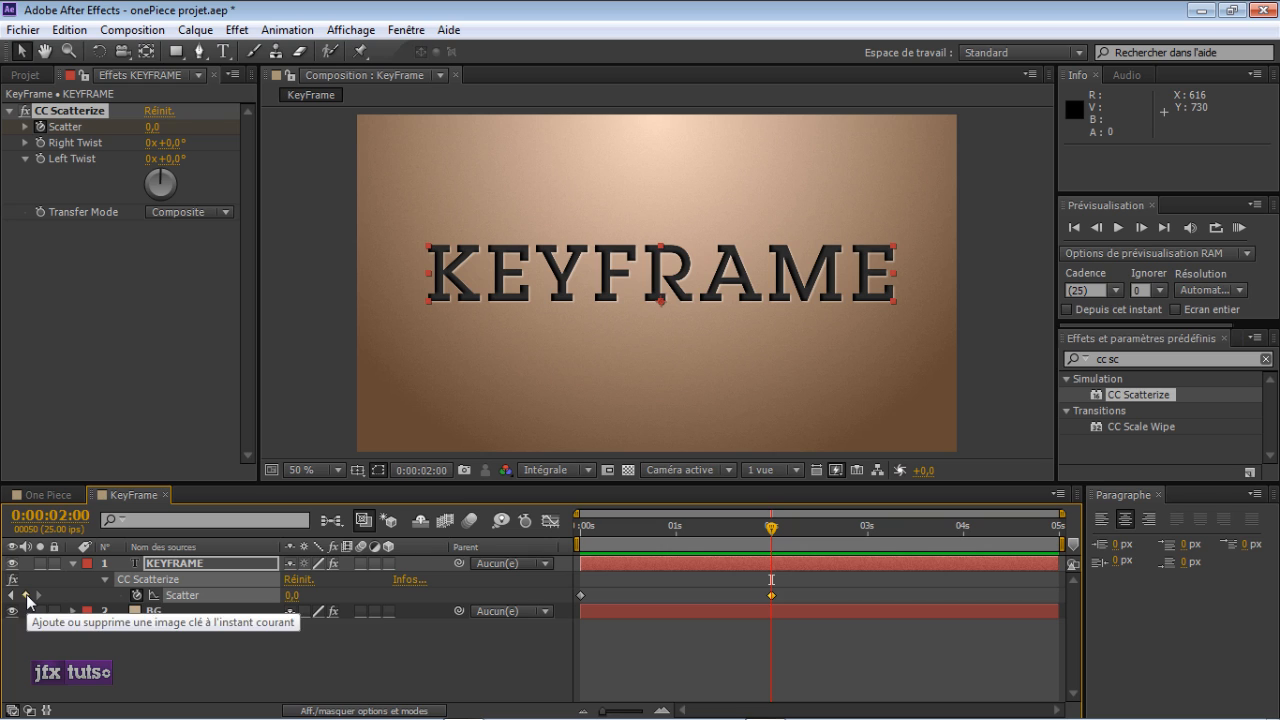
- Move between the Scatter keyframes at 0:00:00:00 and 0:00:02:00 using keyframe navigation on the KEYFRAME layer
left_click(26, 598)
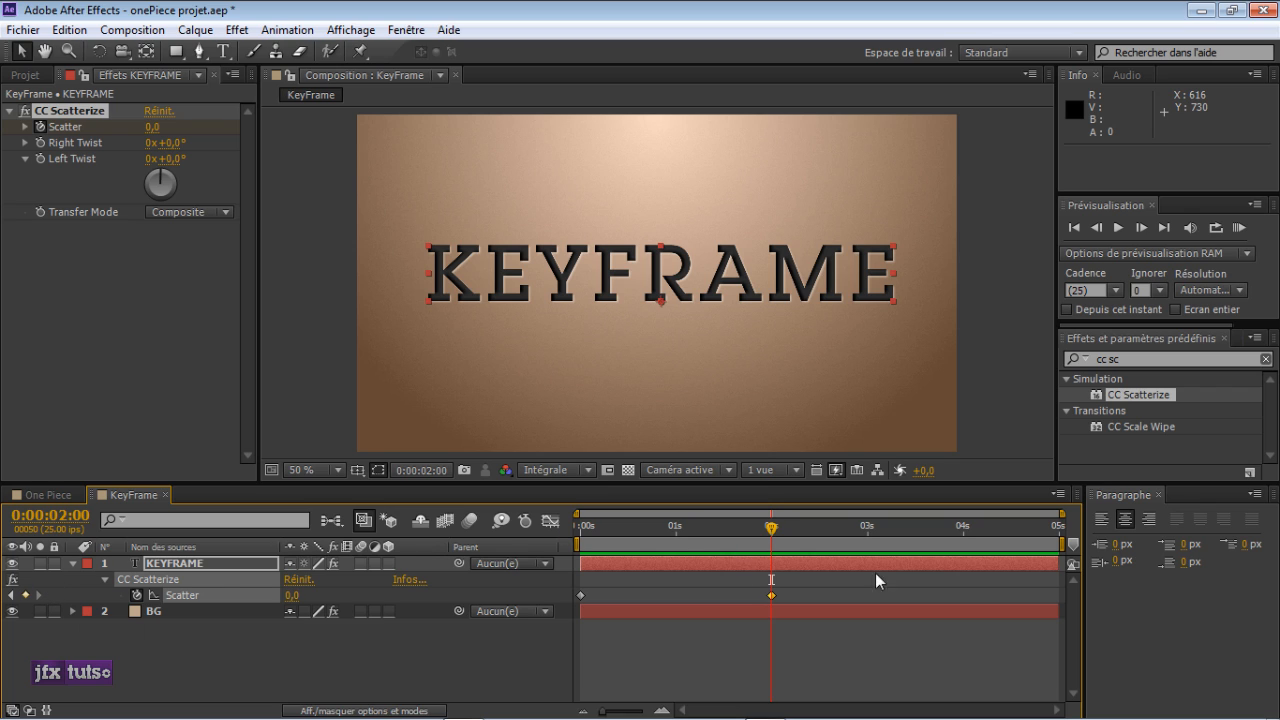
left_click(580, 595)
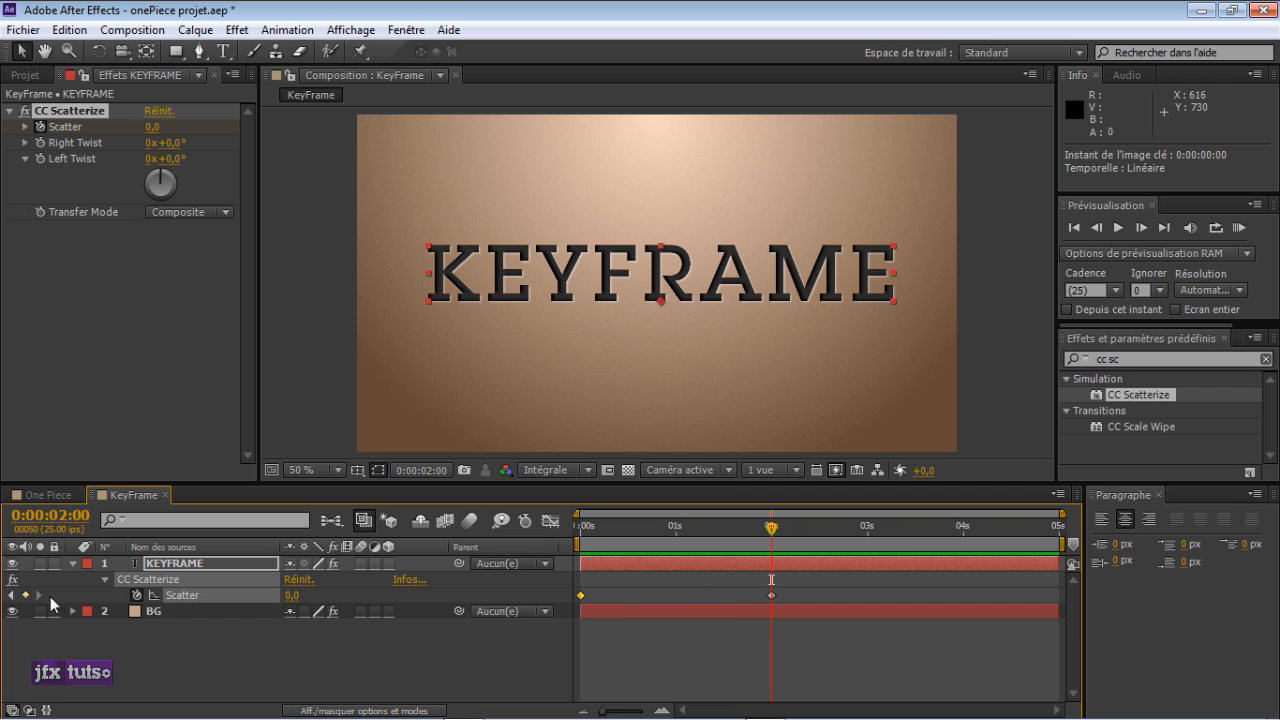
left_click(11, 597)
left_click_drag(581, 526, 775, 535)
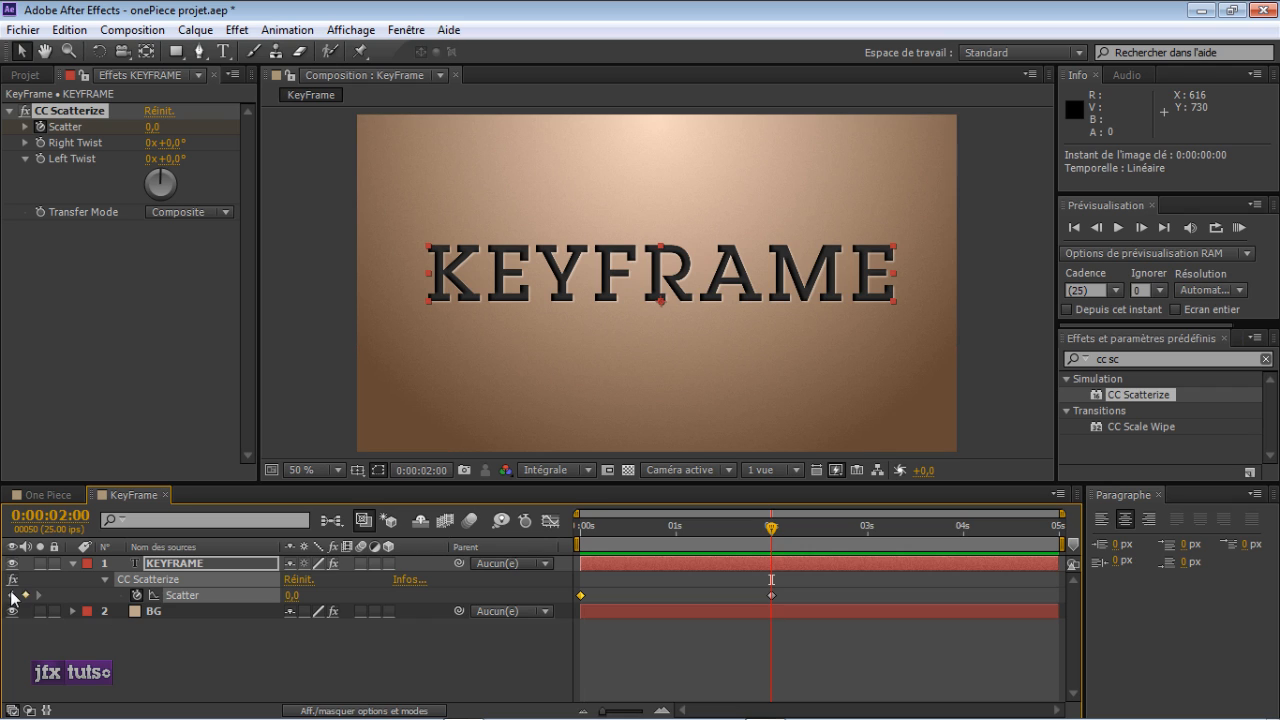
left_click(11, 595)
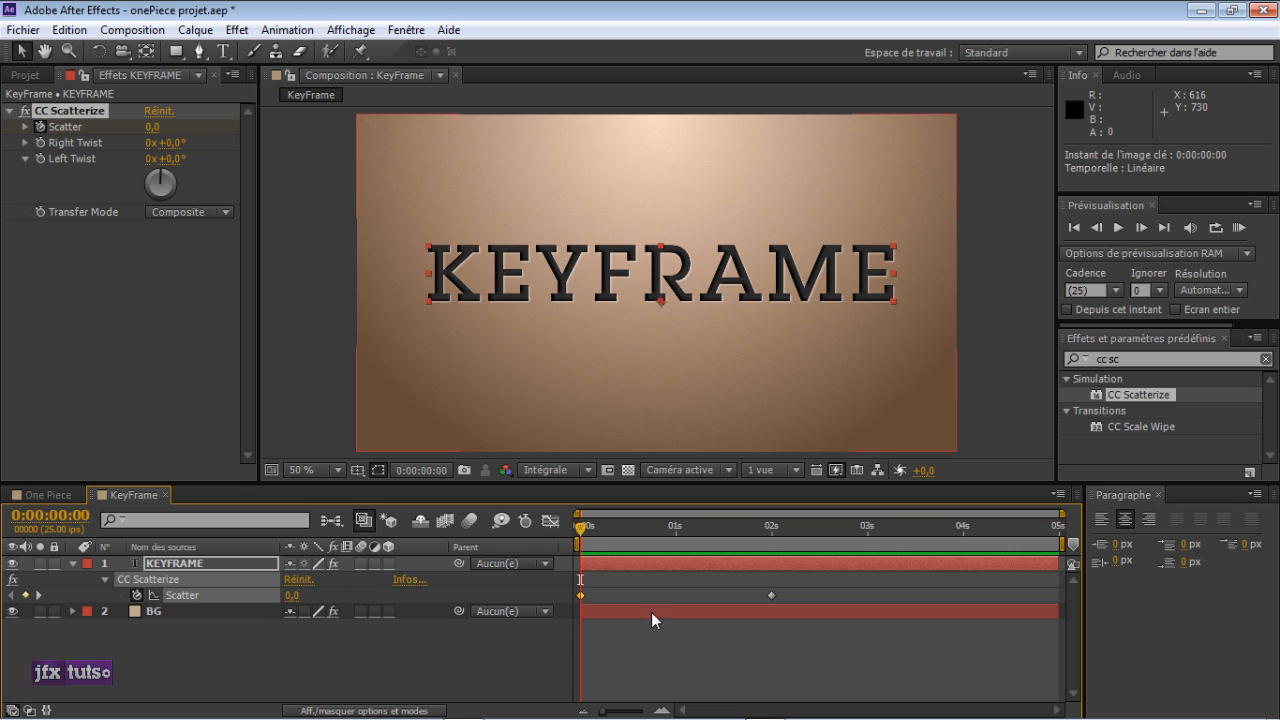
- Try a Scatter value of 16 at 0:00:01:24, then delete the extra keyframe
left_click_drag(581, 528, 769, 541)
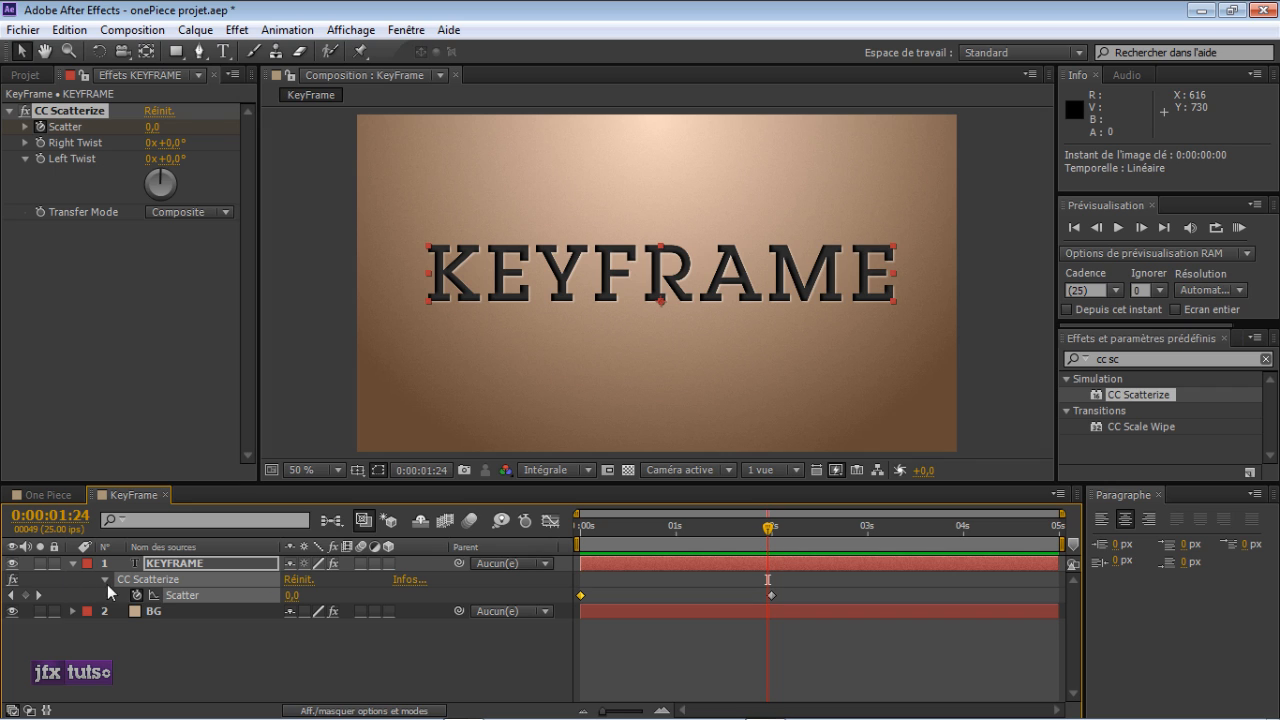
left_click_drag(292, 595, 308, 595)
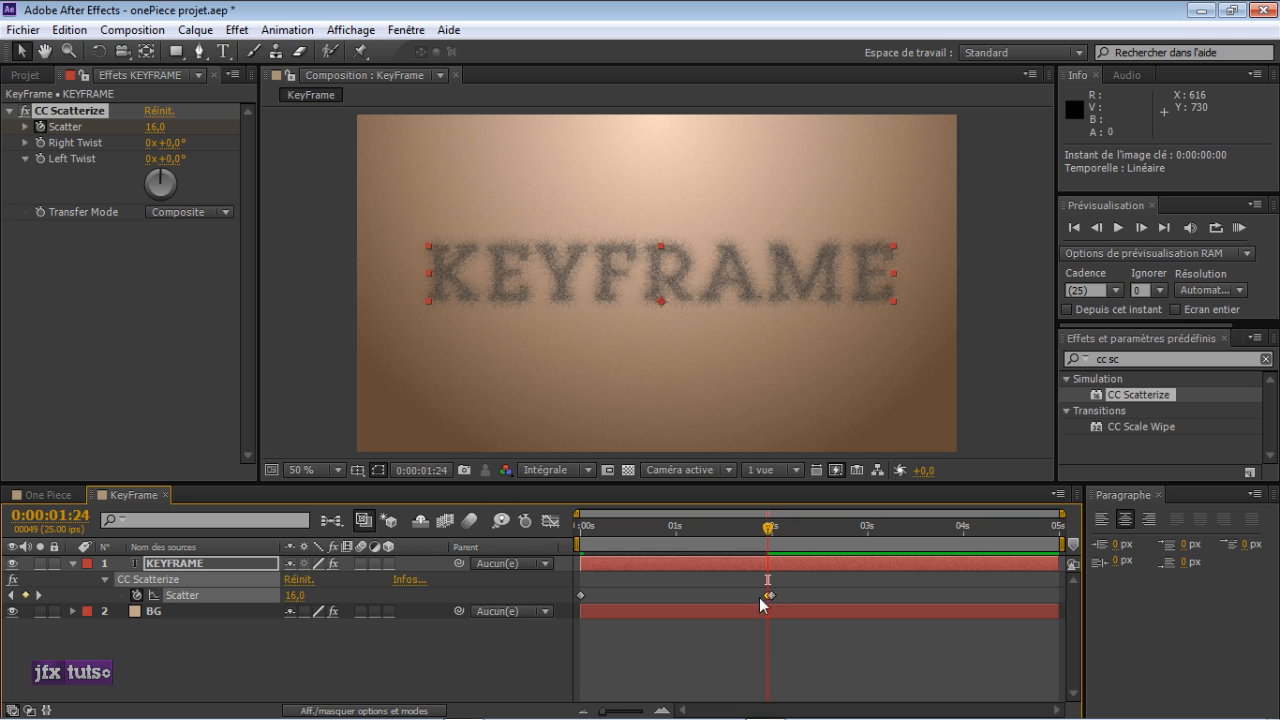
key("Delete")
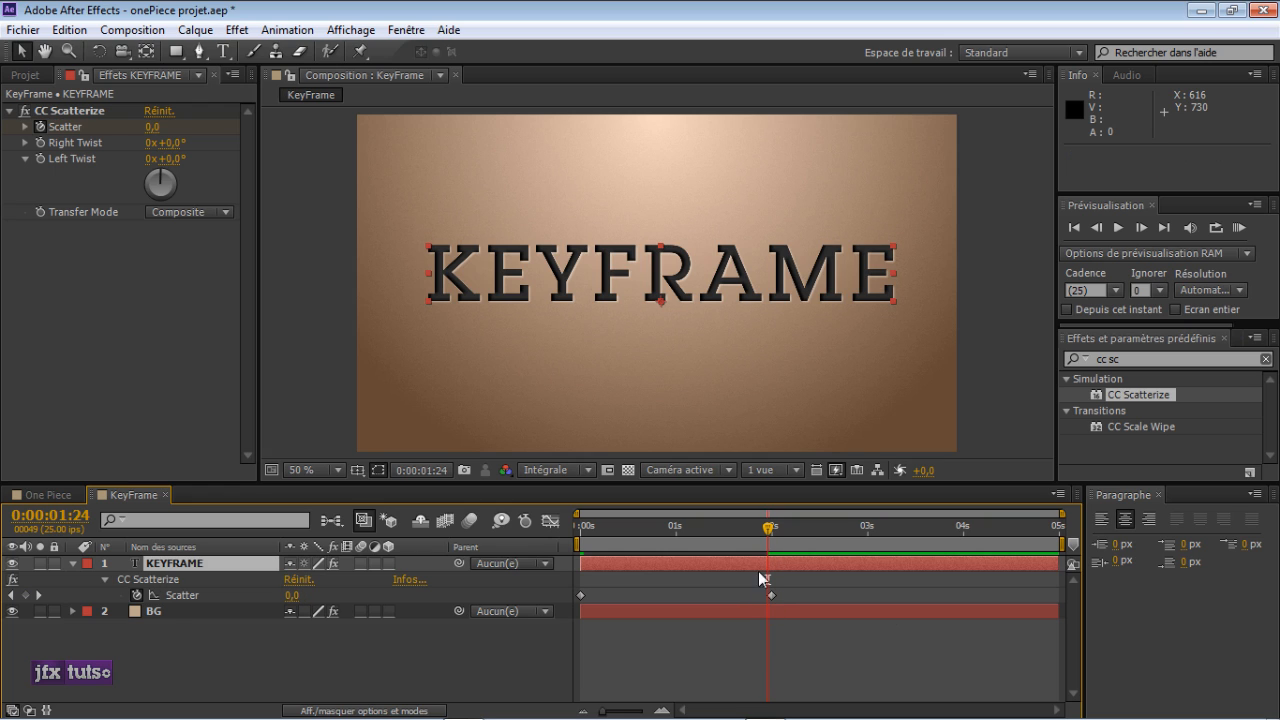
- Try a value of 10 on the Scatter keyframe at 0:00:02:00, then set it to 59
left_click(39, 595)
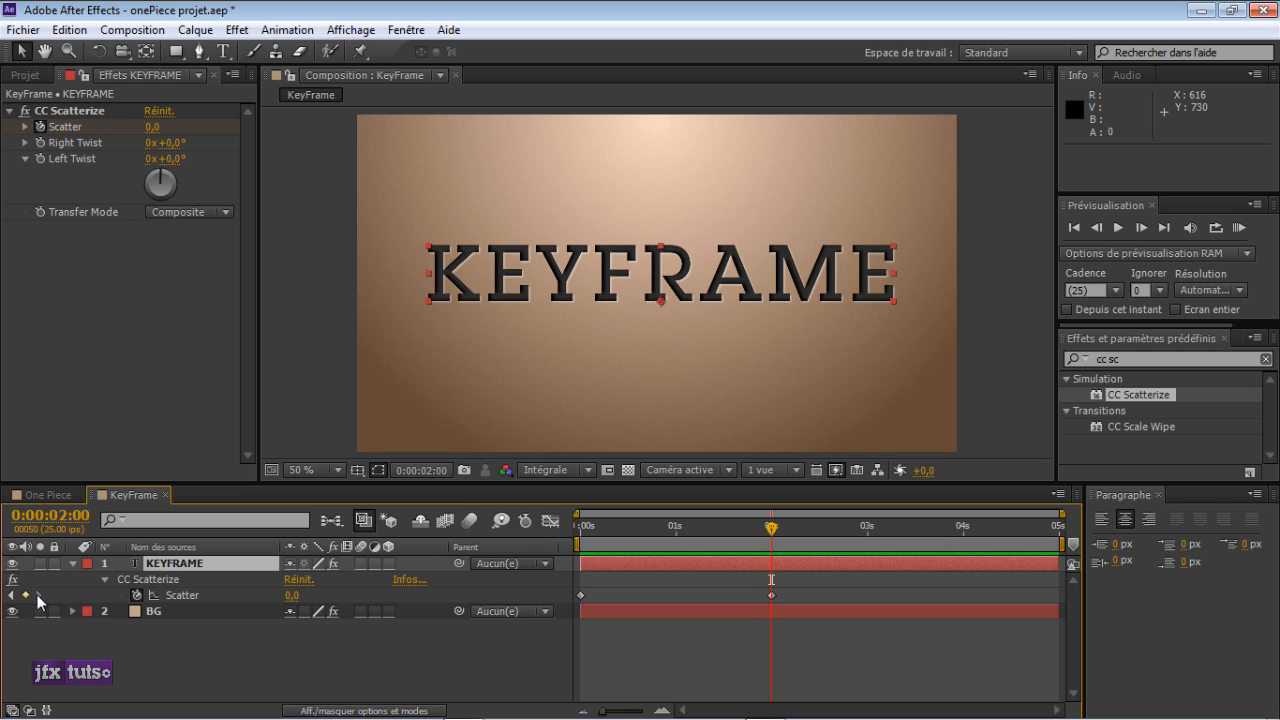
left_click(771, 596)
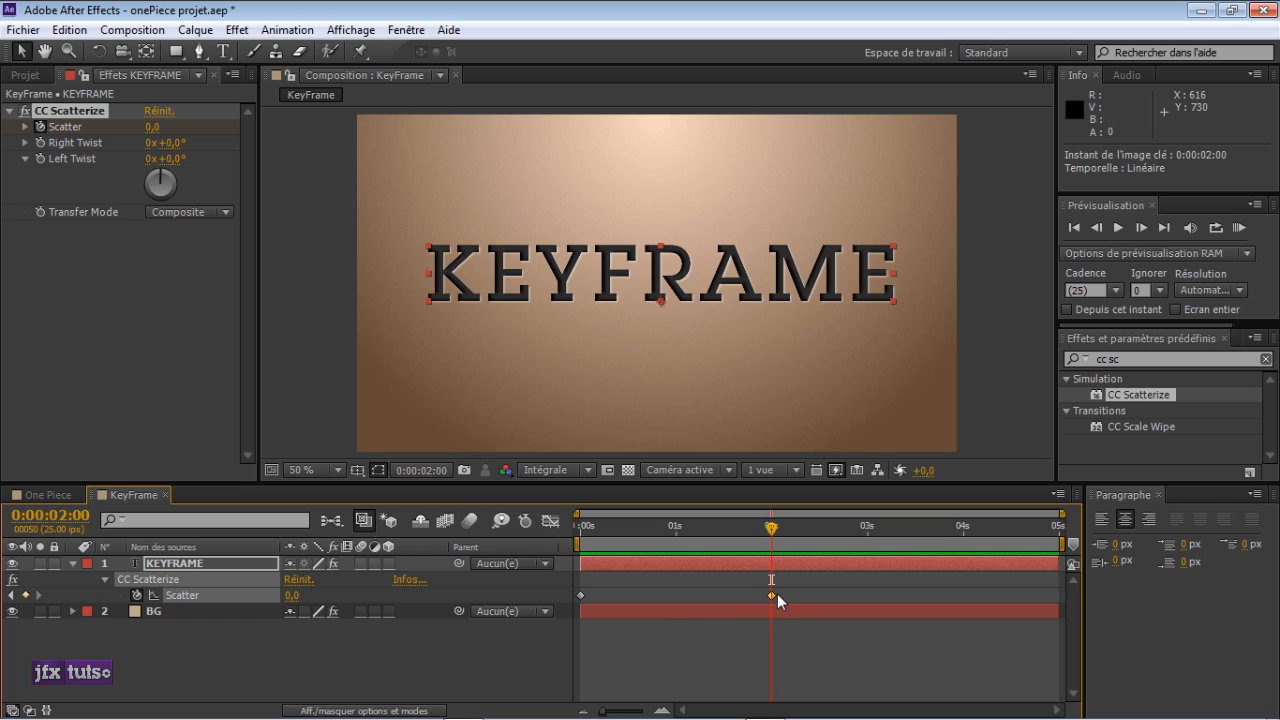
left_click(296, 598)
type("10")
left_click(384, 594)
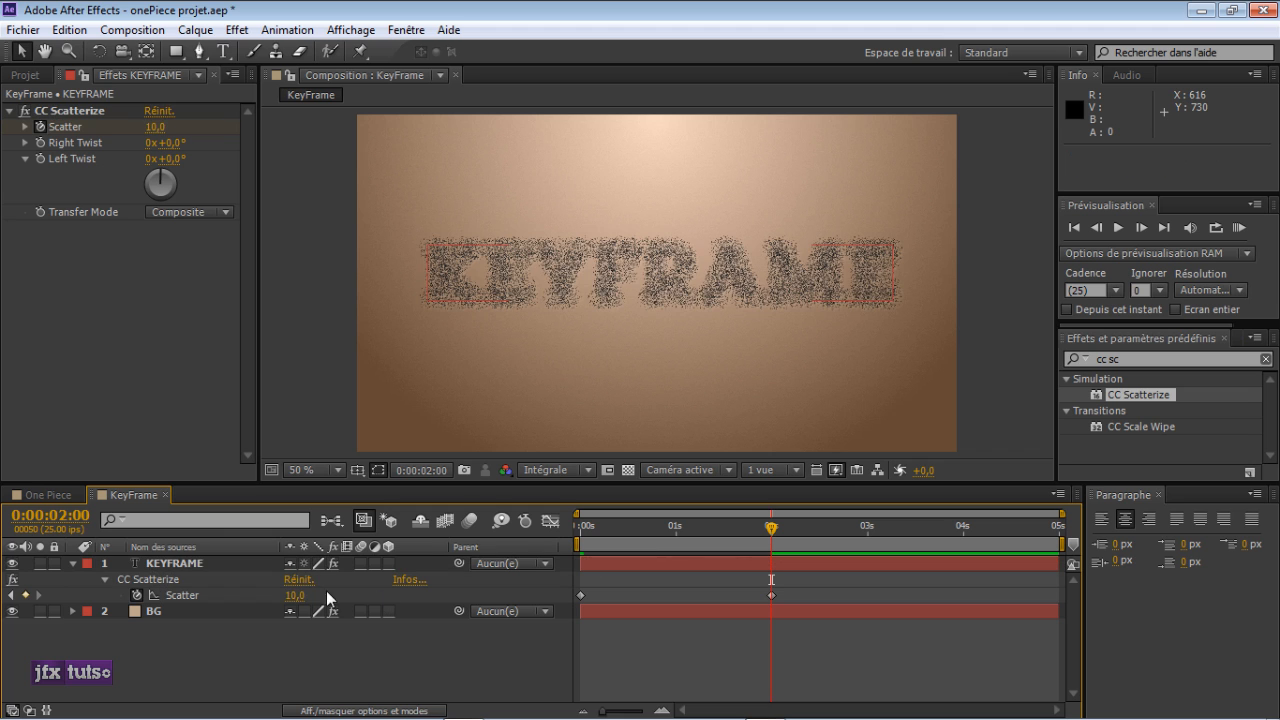
left_click_drag(295, 600, 342, 597)
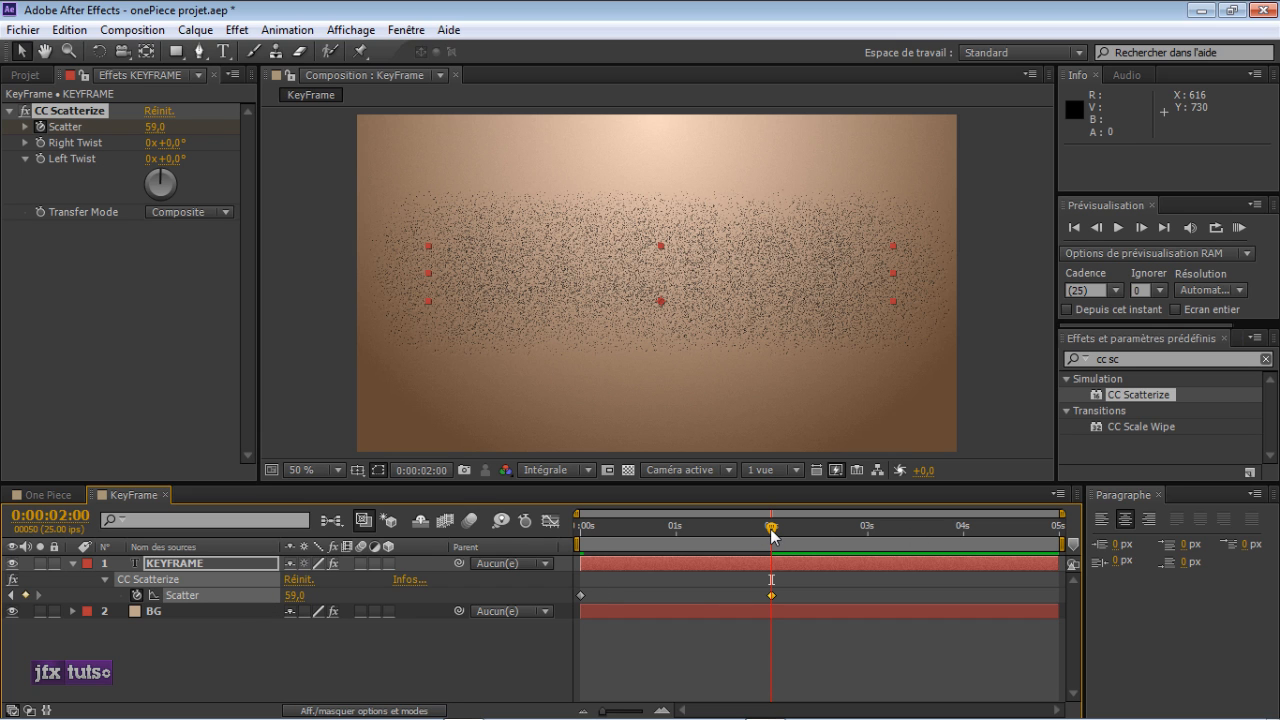
- Add a Scatter keyframe holding 59 at 0:00:02:16 and another with value 0 at 0:00:04:13
left_click_drag(768, 528, 826, 542)
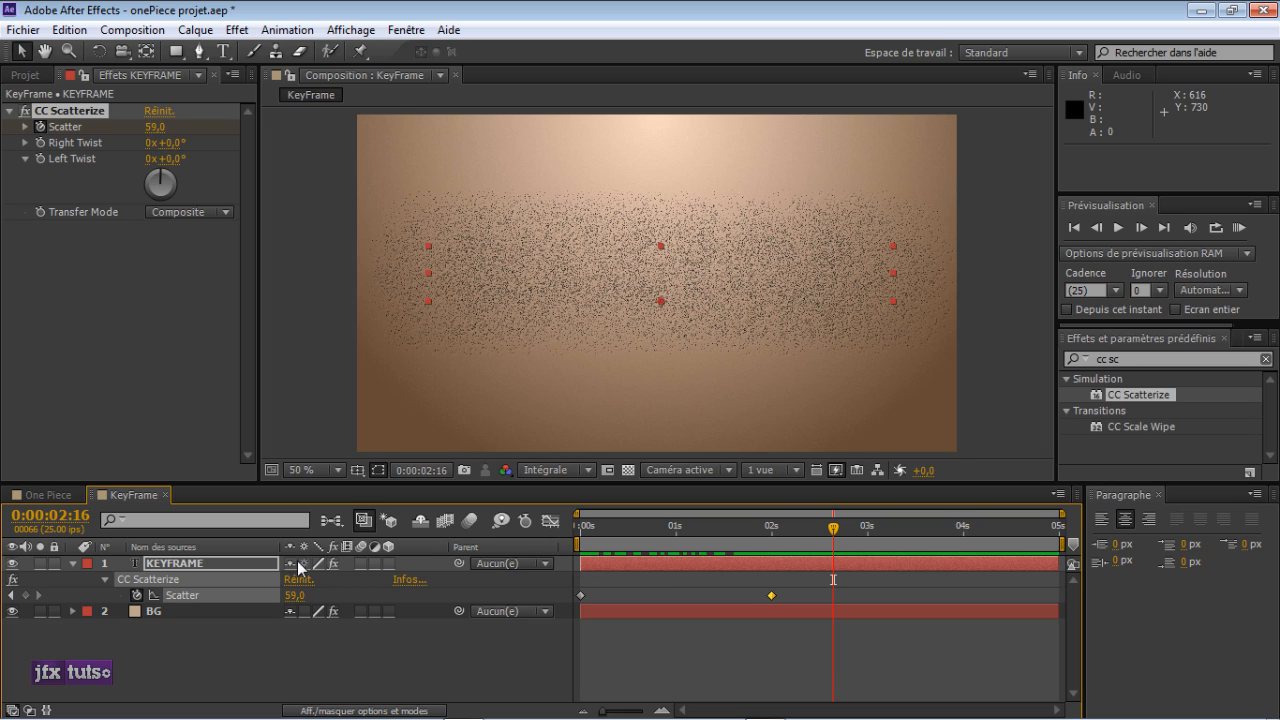
left_click(25, 595)
left_click_drag(834, 527, 1013, 533)
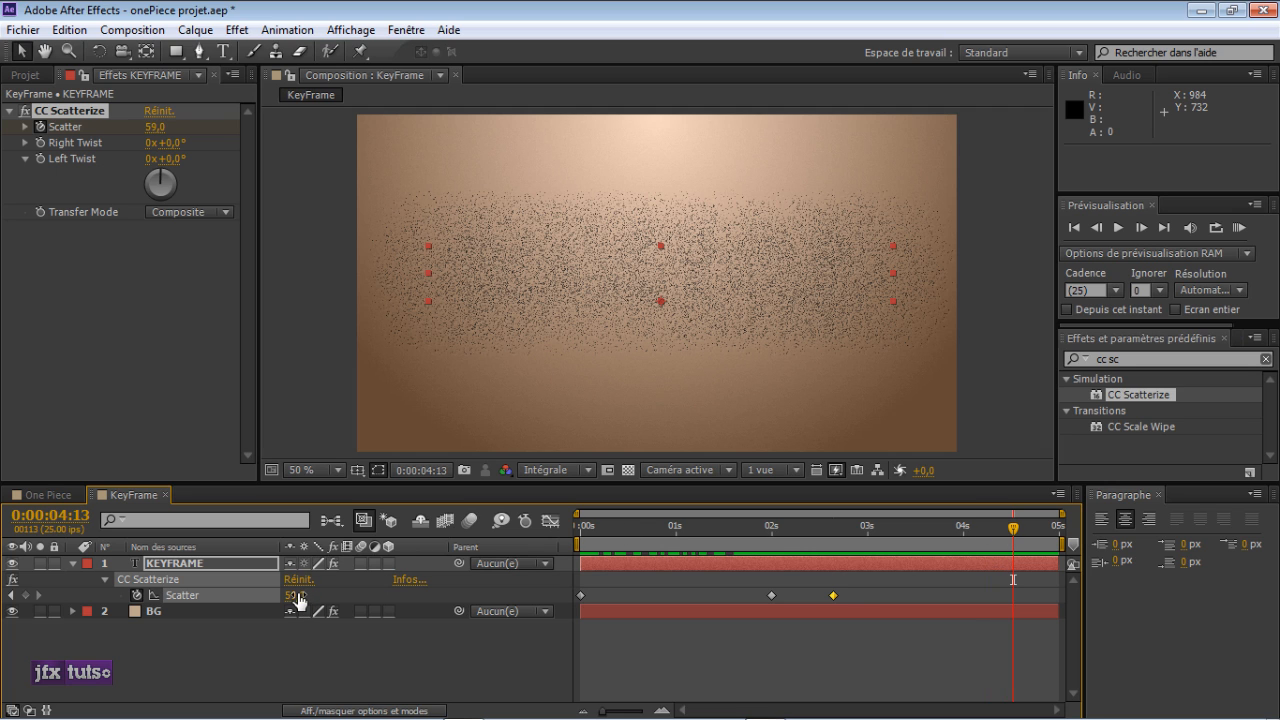
left_click_drag(300, 598, 240, 595)
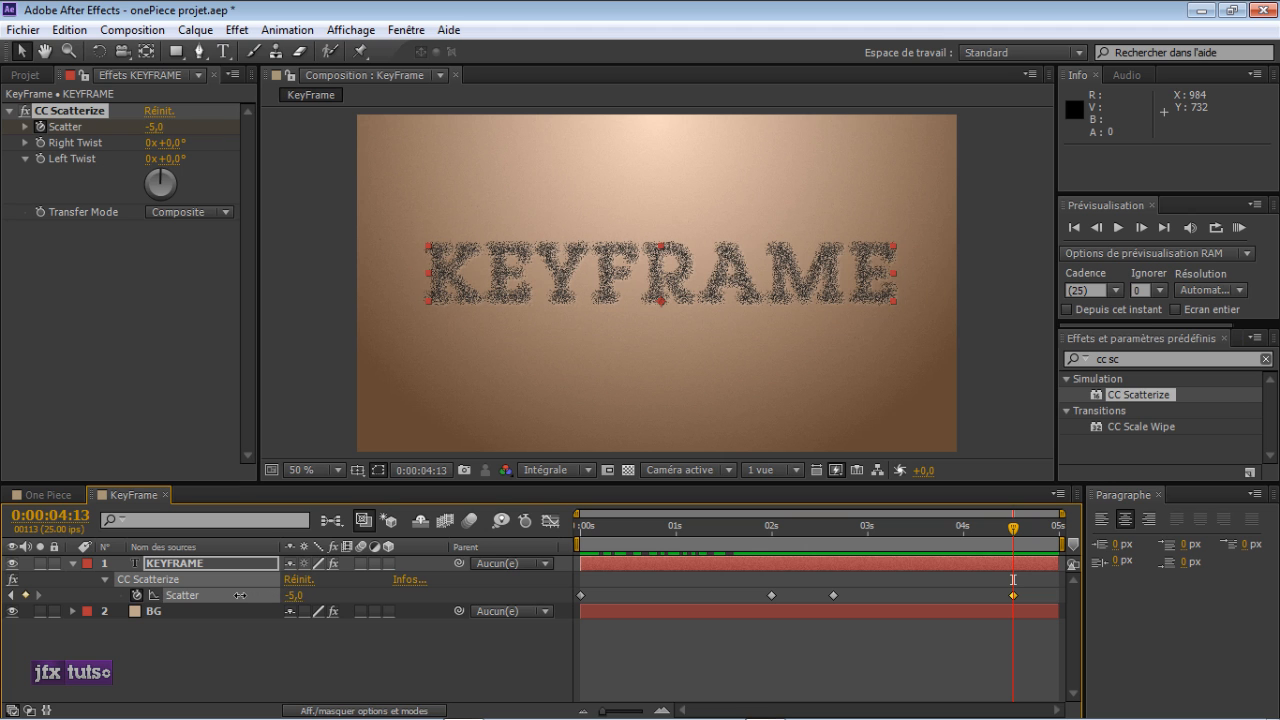
left_click(292, 596)
type("0")
key("Return")
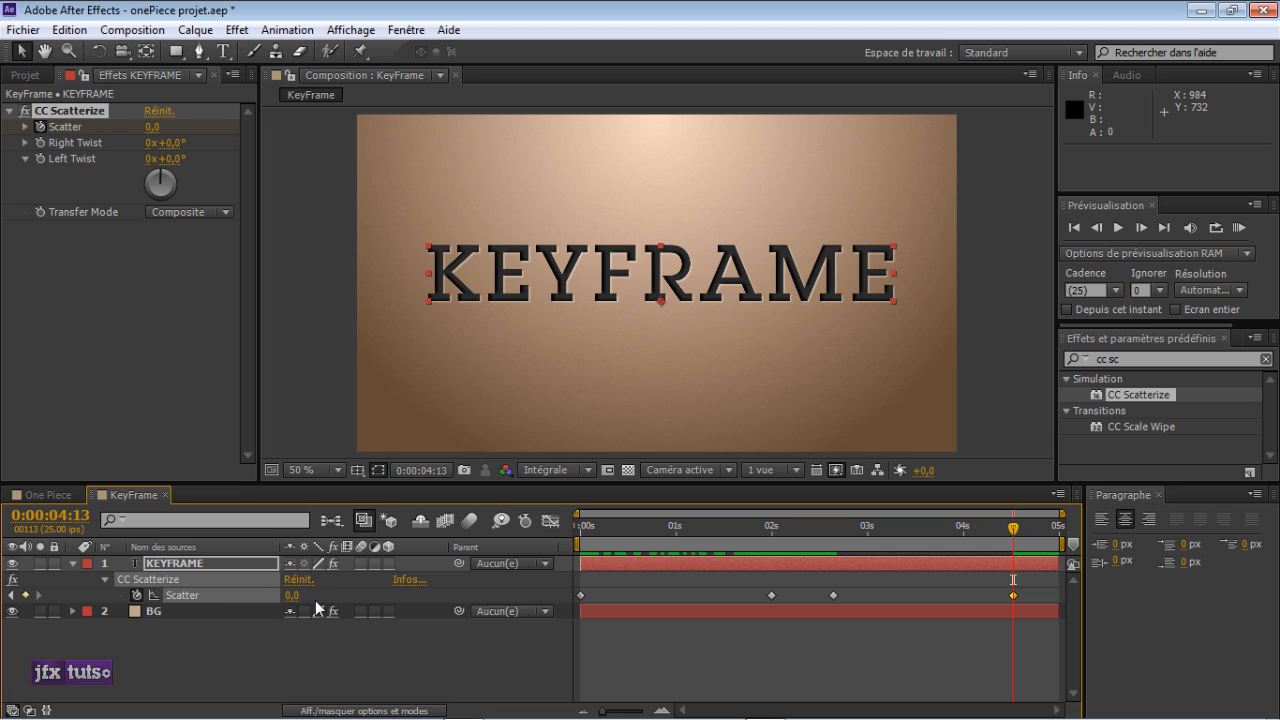
- Preview the scatter animation from the first frame of the composition
mouse_move(577, 543)
left_mouse_down()
mouse_move(827, 543)
mouse_move(580, 540)
left_mouse_up()
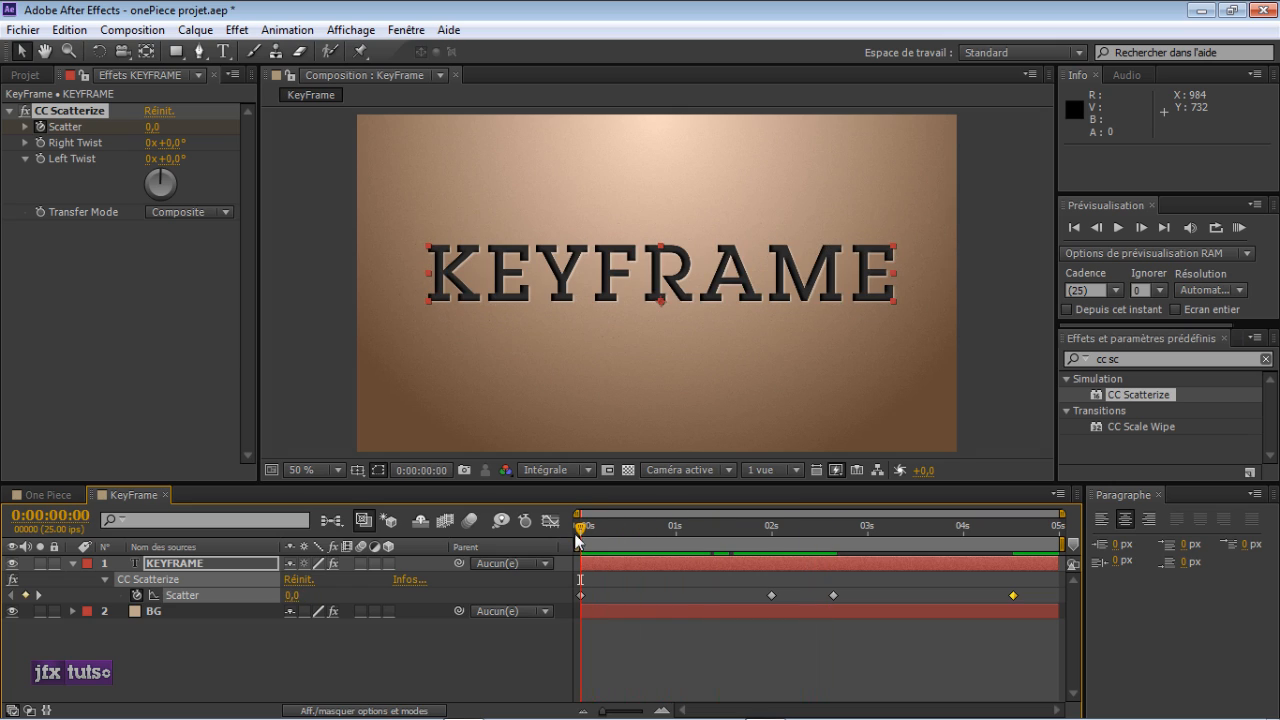
key("space")
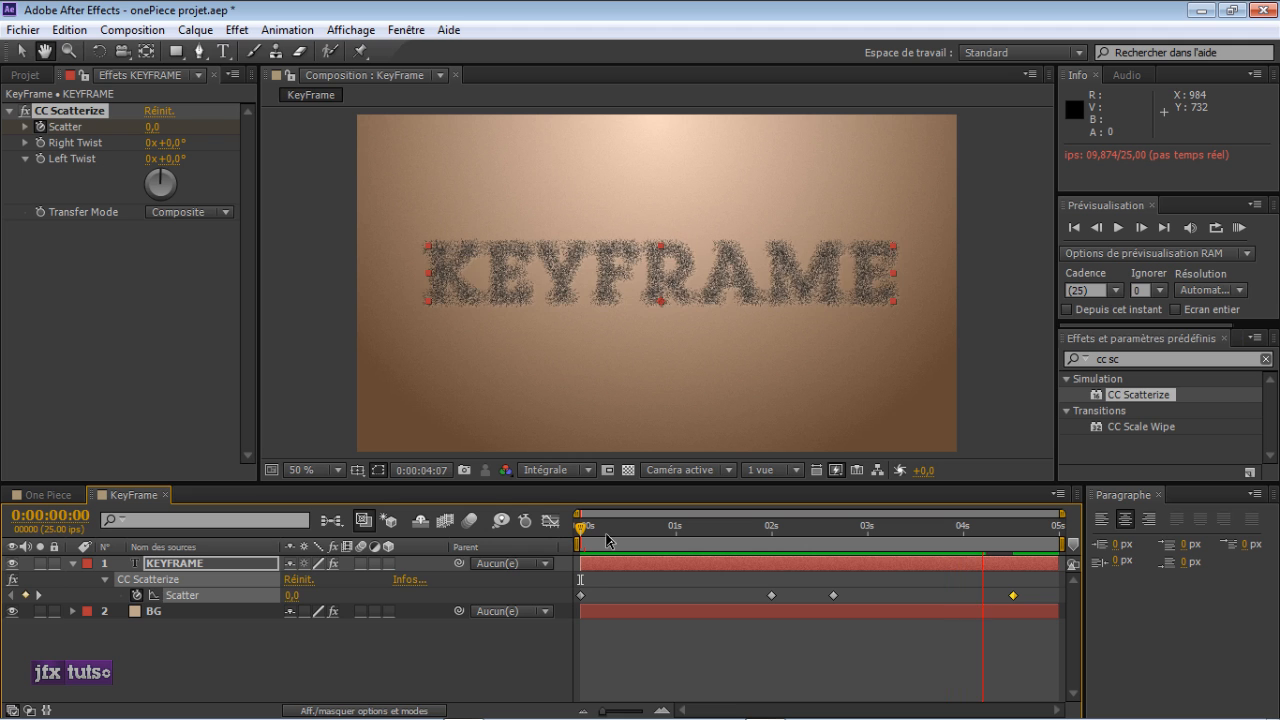
left_click_drag(606, 539, 636, 553)
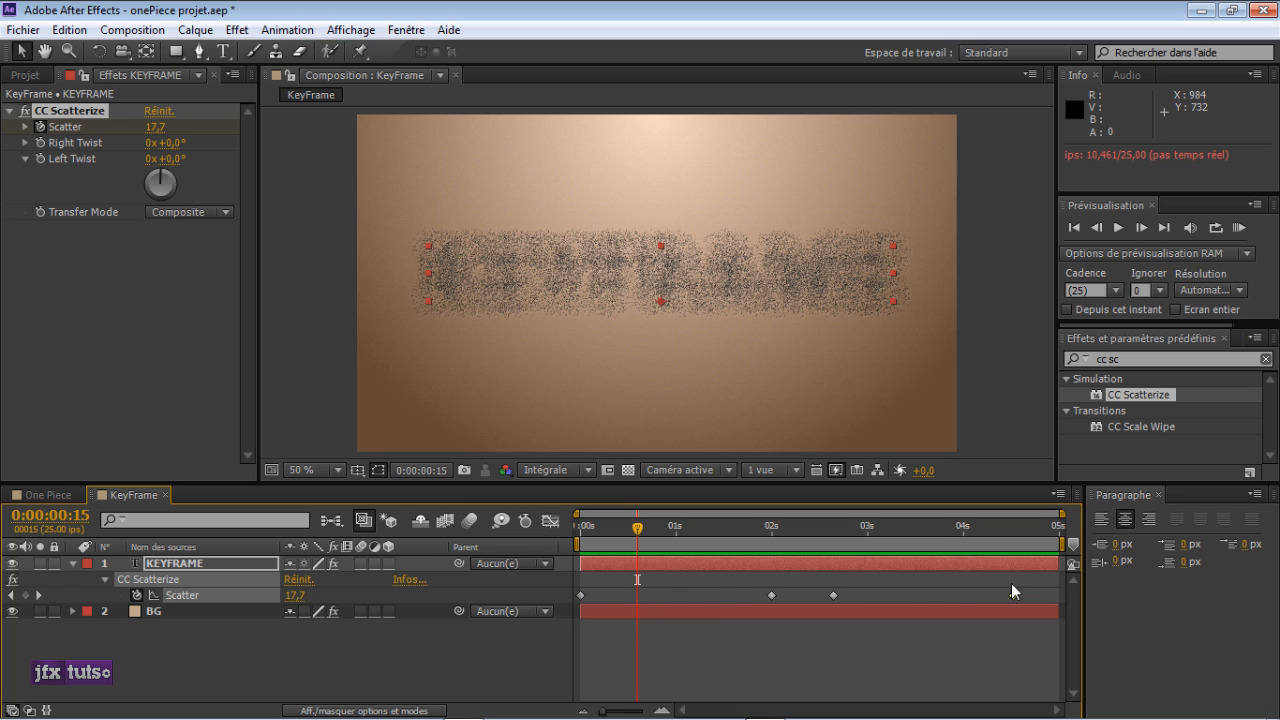
left_click_drag(1032, 582, 559, 608)
left_click(642, 579)
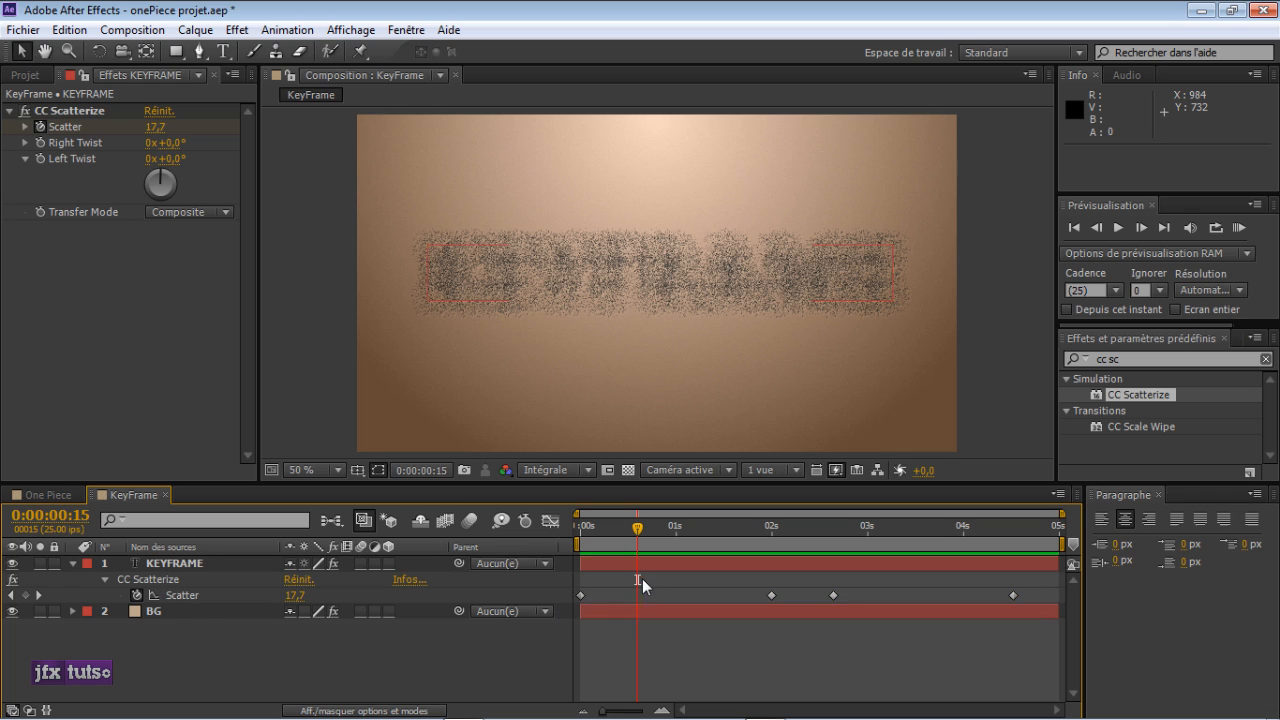
left_click(623, 606)
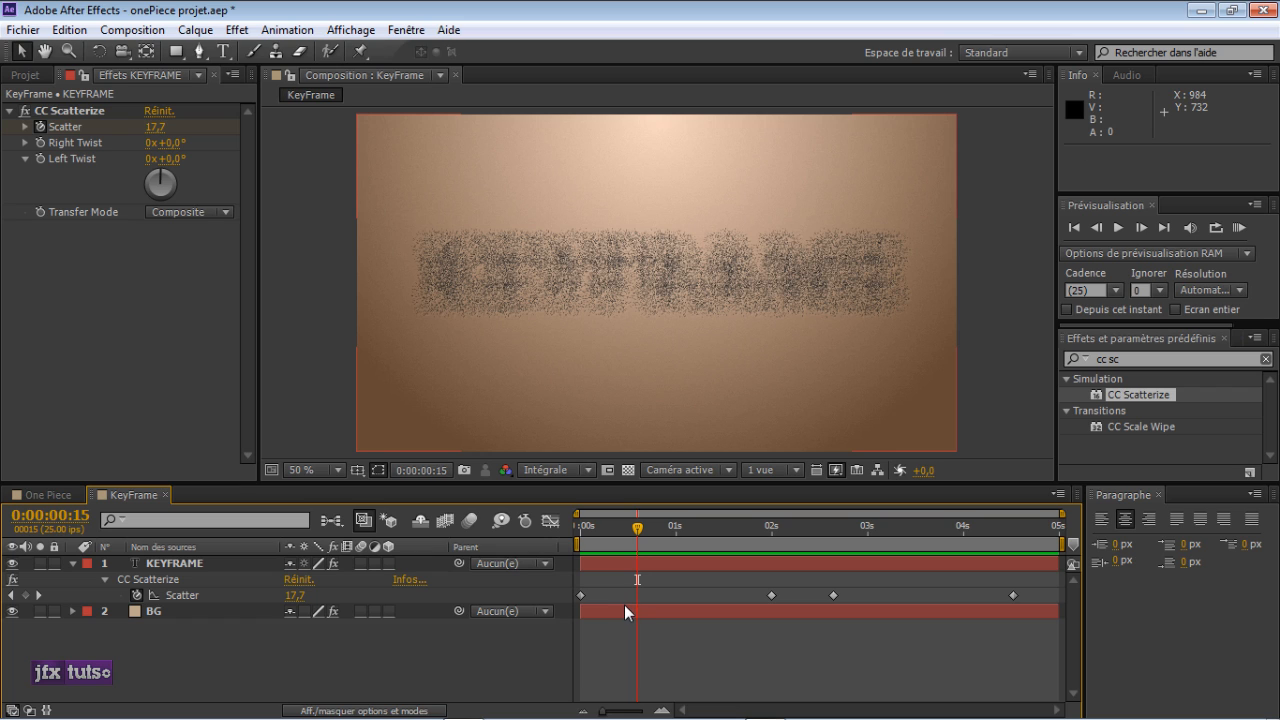
left_click(619, 578)
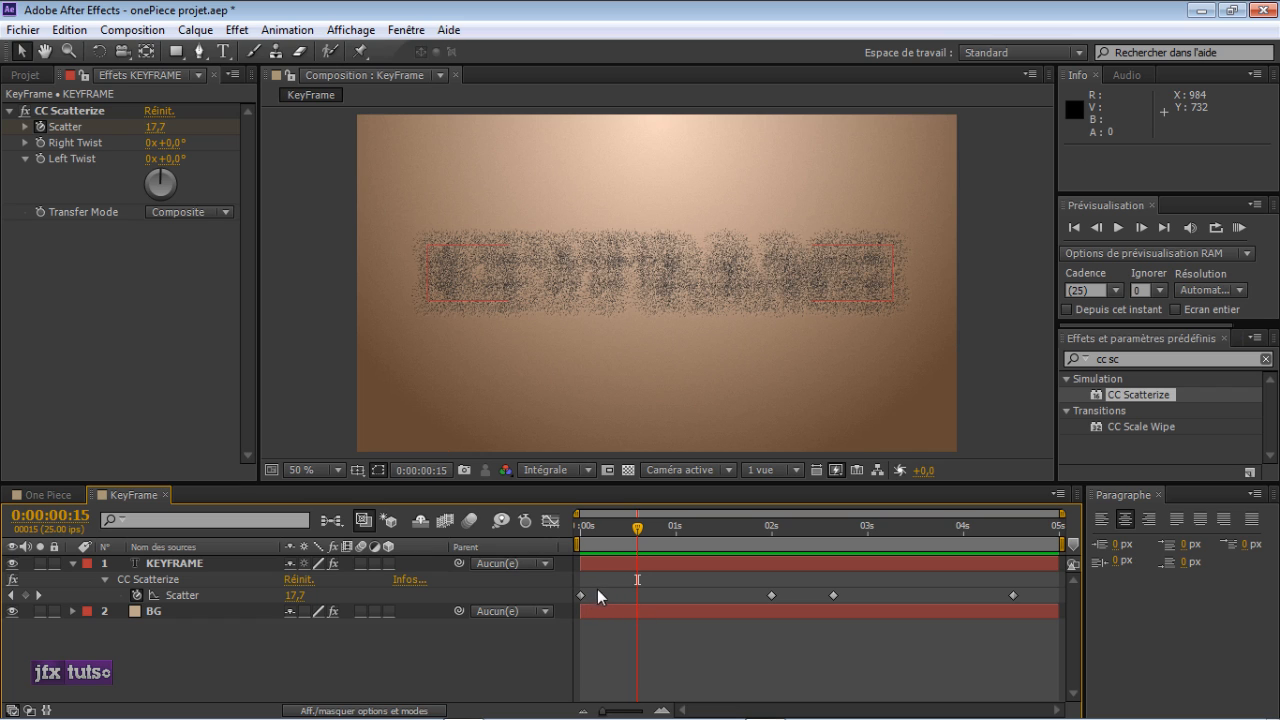
- Apply the Lissage à l'approche easing to the first Scatter keyframe and scrub through the opening to check the motion
left_click(581, 596)
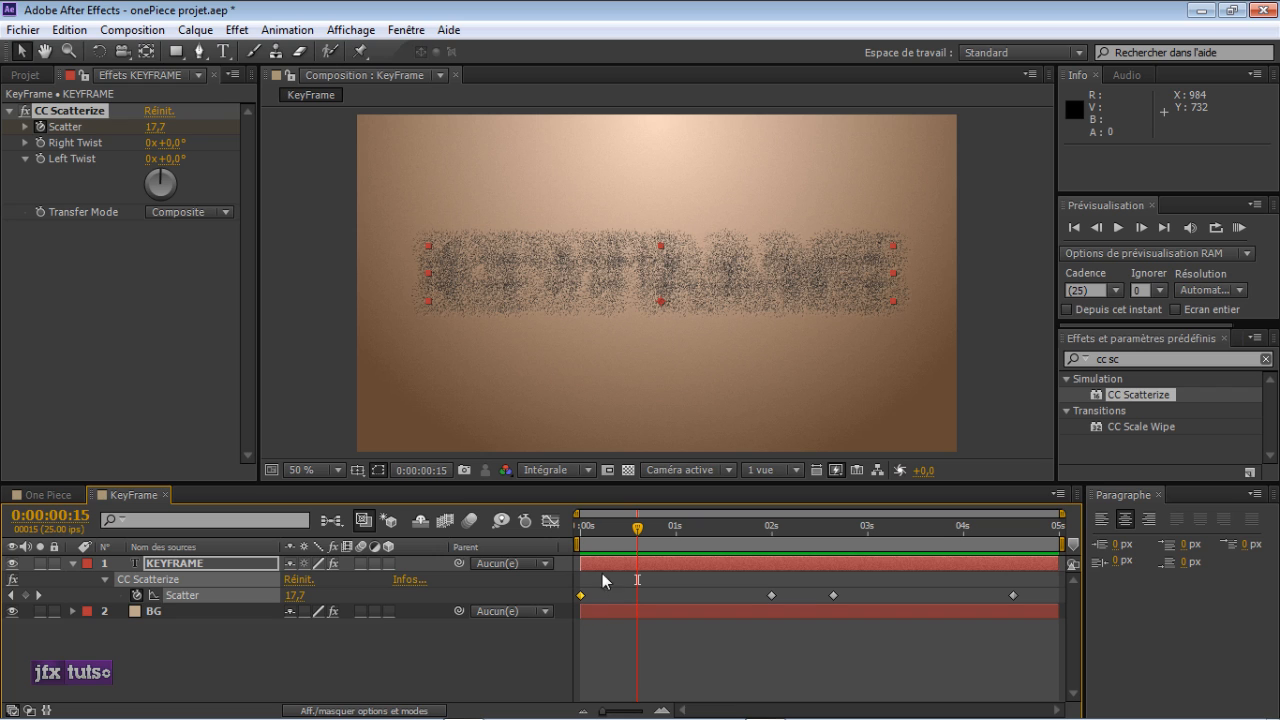
right_click(582, 597)
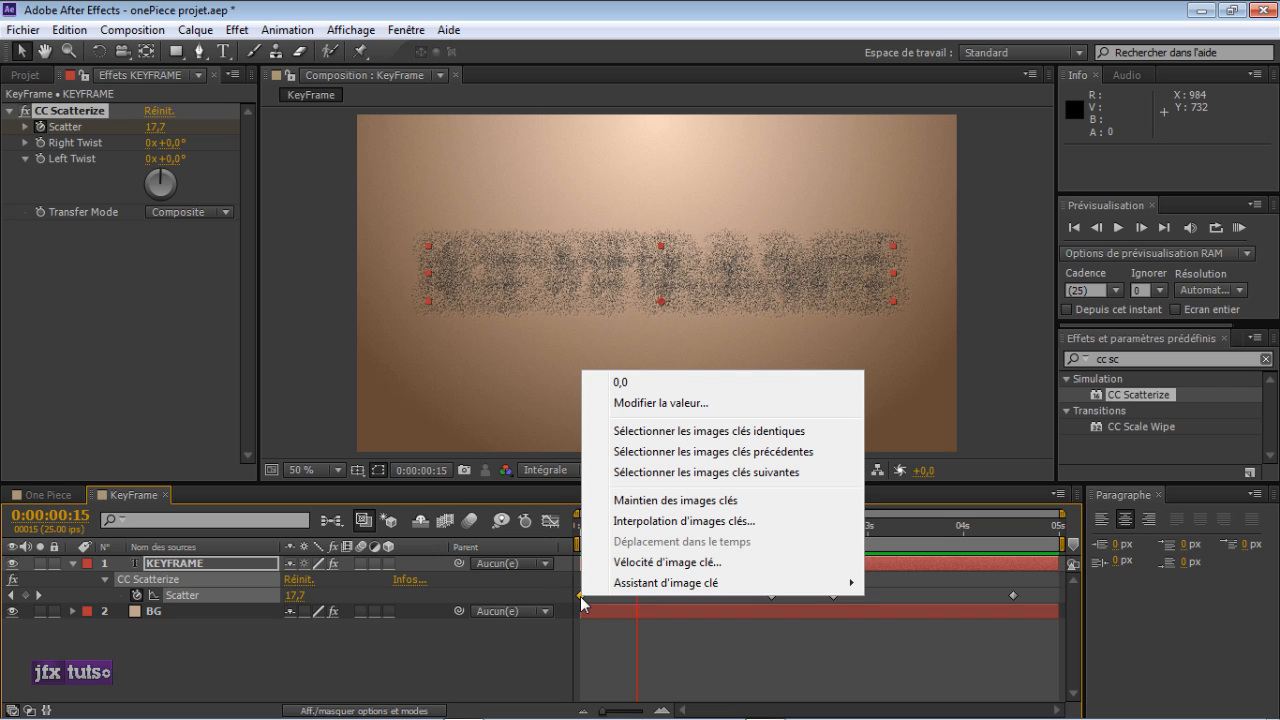
mouse_move(636, 586)
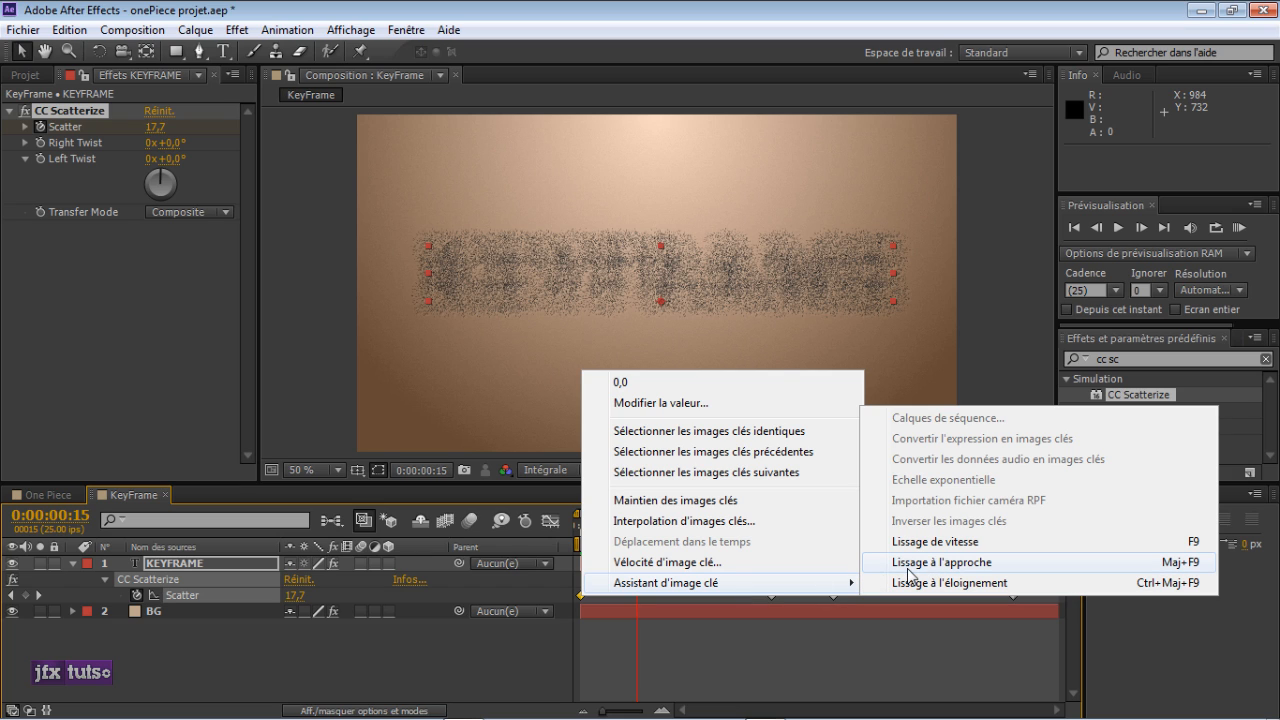
left_click(970, 563)
left_click_drag(637, 527, 588, 540)
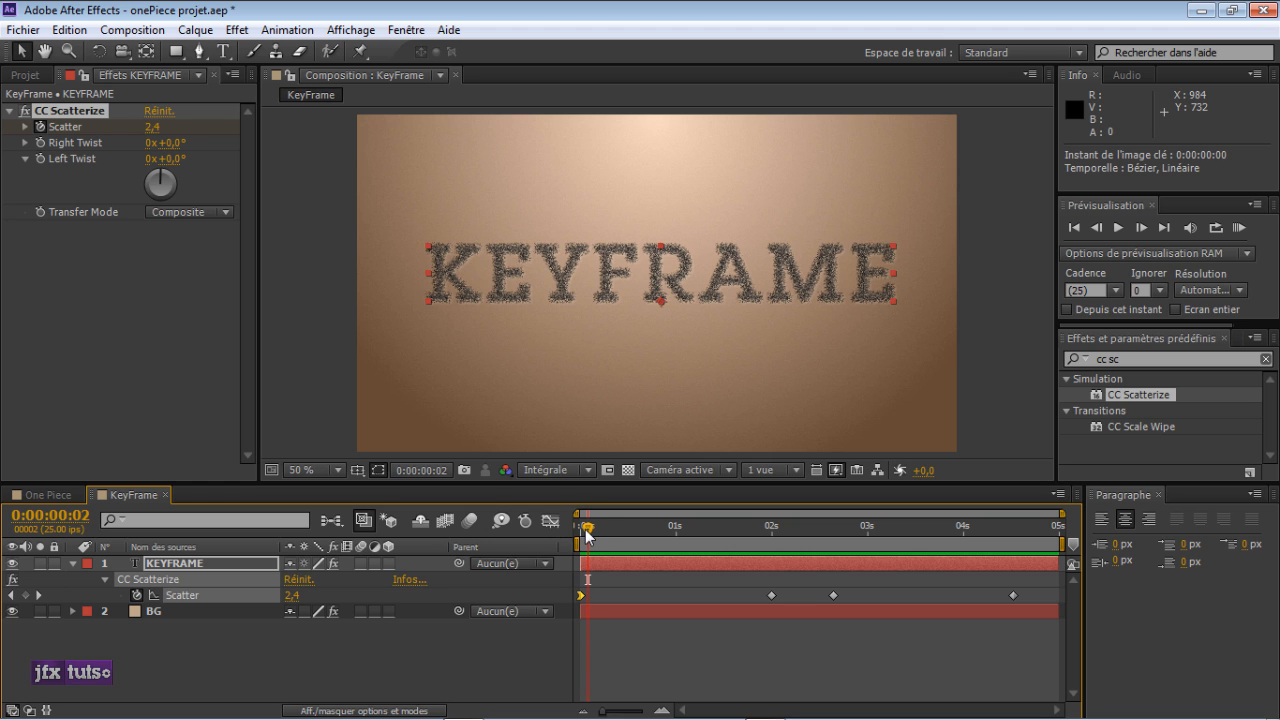
left_click_drag(589, 538, 698, 540)
- Apply the Lissage de vitesse easing to the two middle Scatter keyframes at 0:00:02:00 and 0:00:02:16
left_click_drag(853, 580, 757, 601)
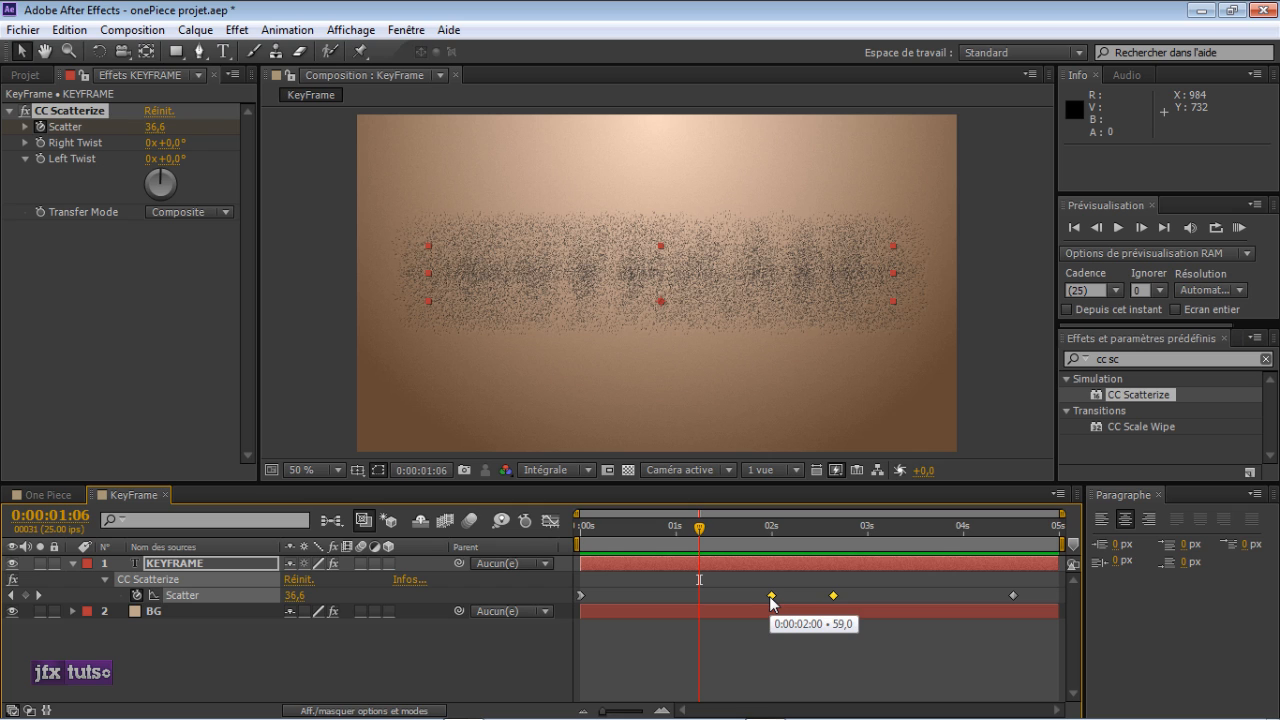
right_click(770, 597)
mouse_move(812, 588)
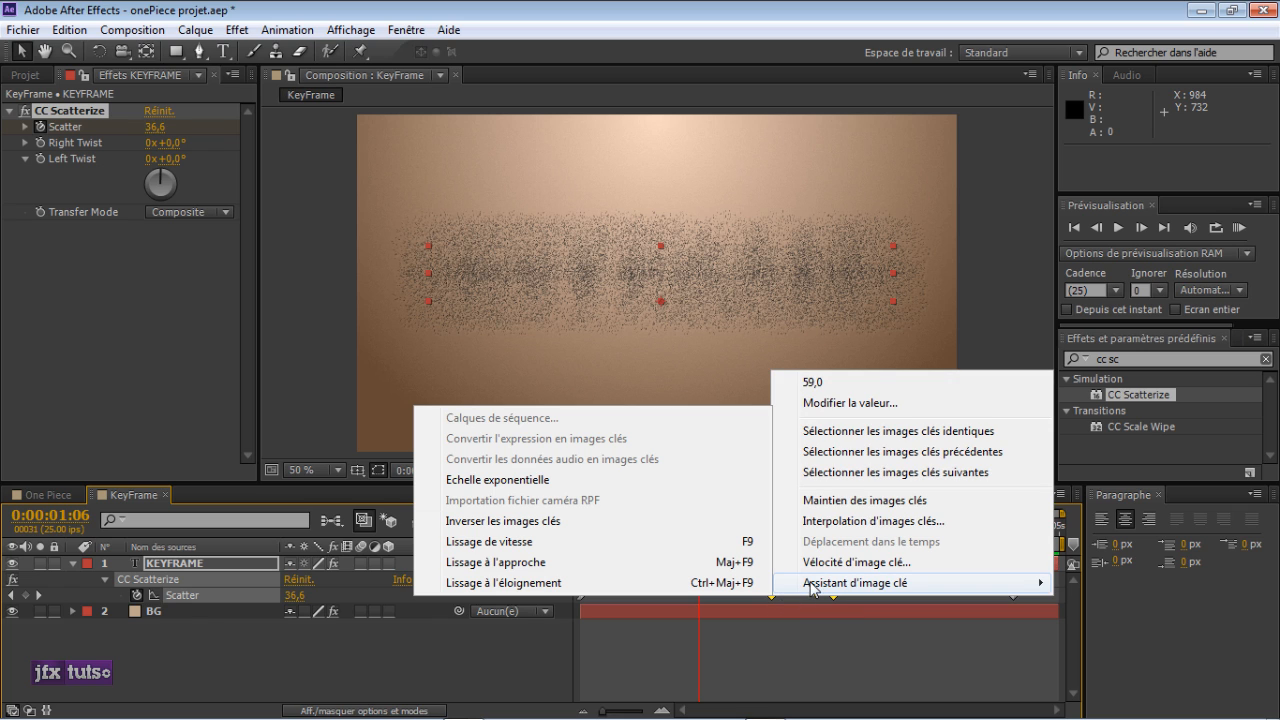
left_click(531, 542)
- Apply the Lissage à l'éloignement easing to the last Scatter keyframe at 0:00:04:13 and scrub around it
left_click_drag(699, 533, 1013, 597)
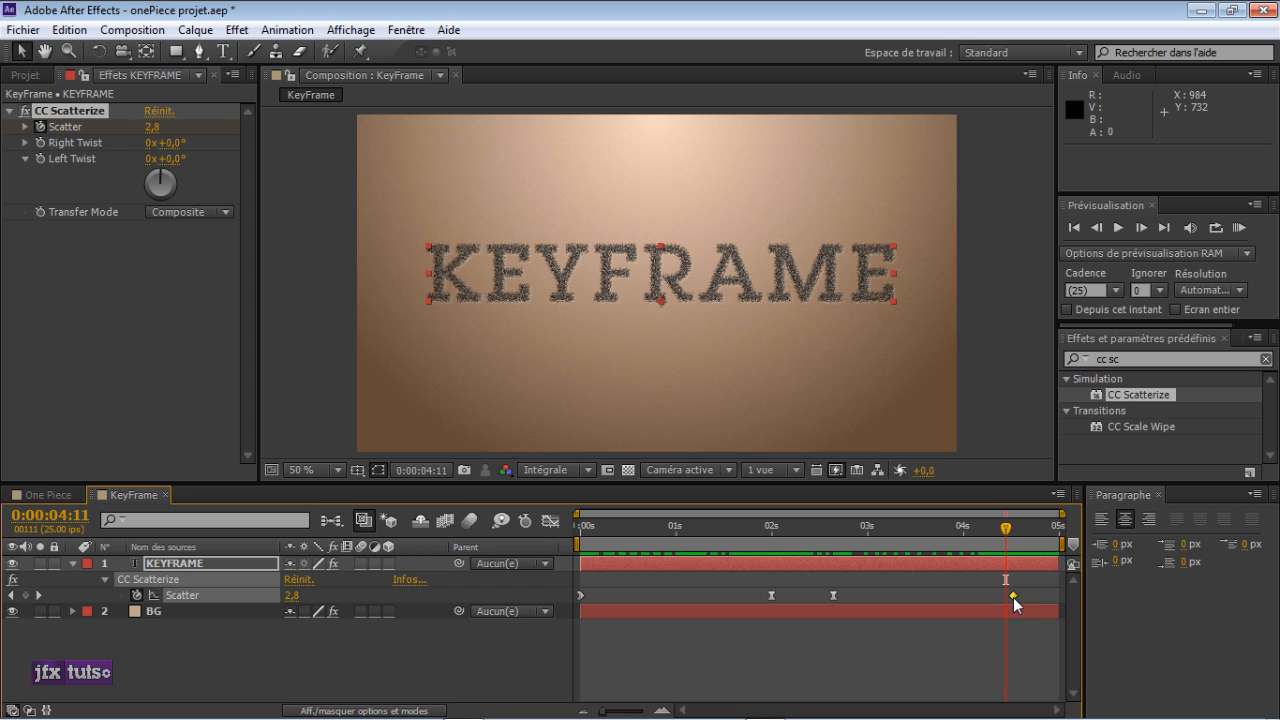
right_click(1013, 596)
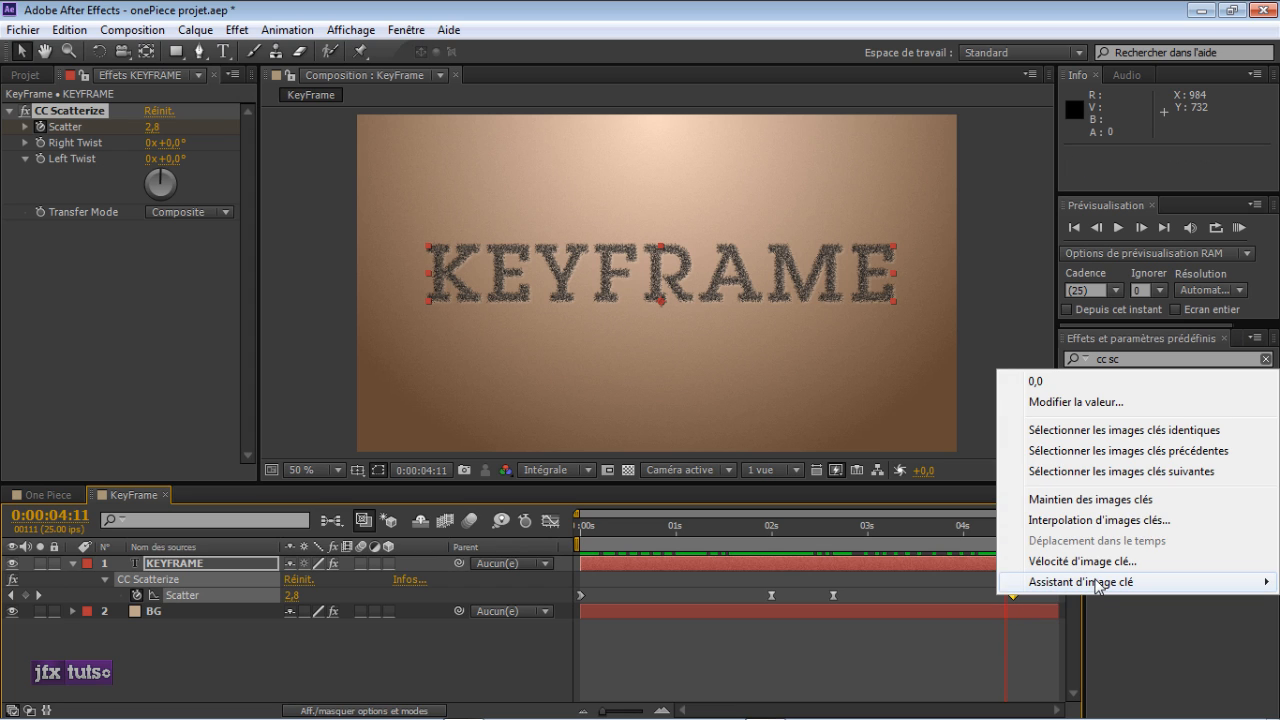
mouse_move(1092, 582)
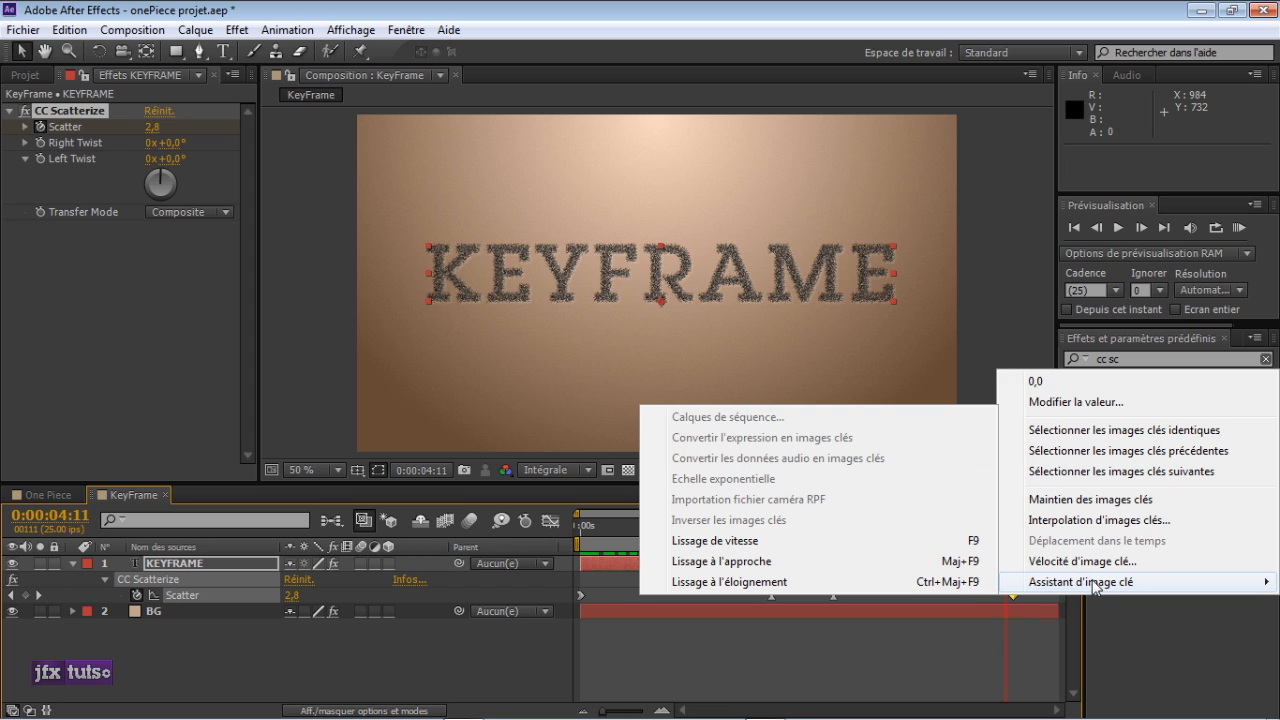
left_click(905, 584)
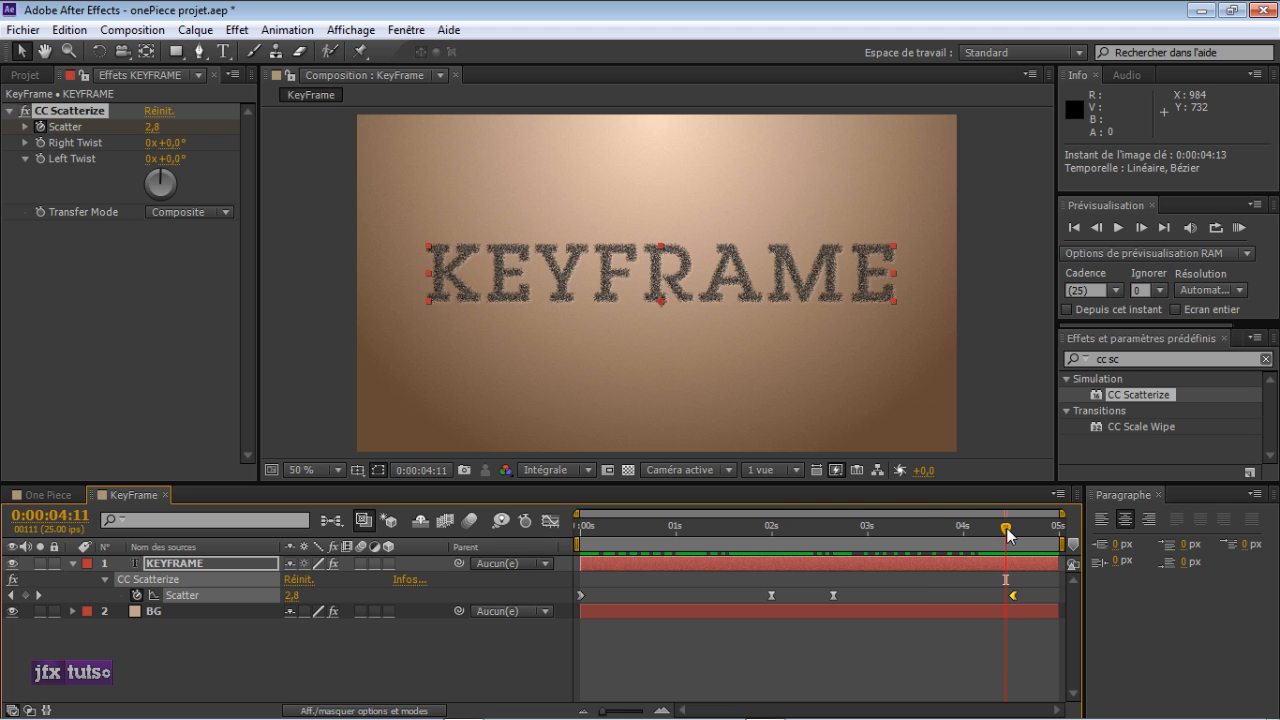
mouse_move(1008, 535)
left_mouse_down()
mouse_move(857, 536)
mouse_move(1005, 540)
left_mouse_up()
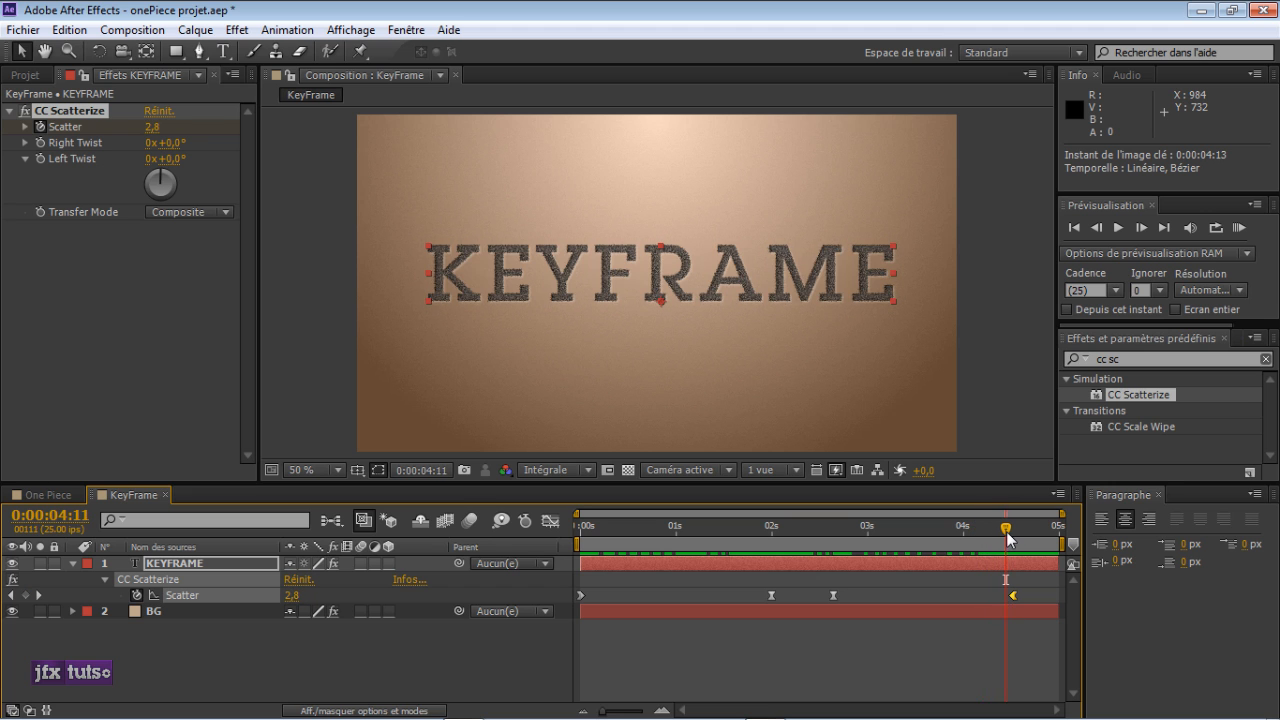
left_click_drag(1040, 580, 566, 609)
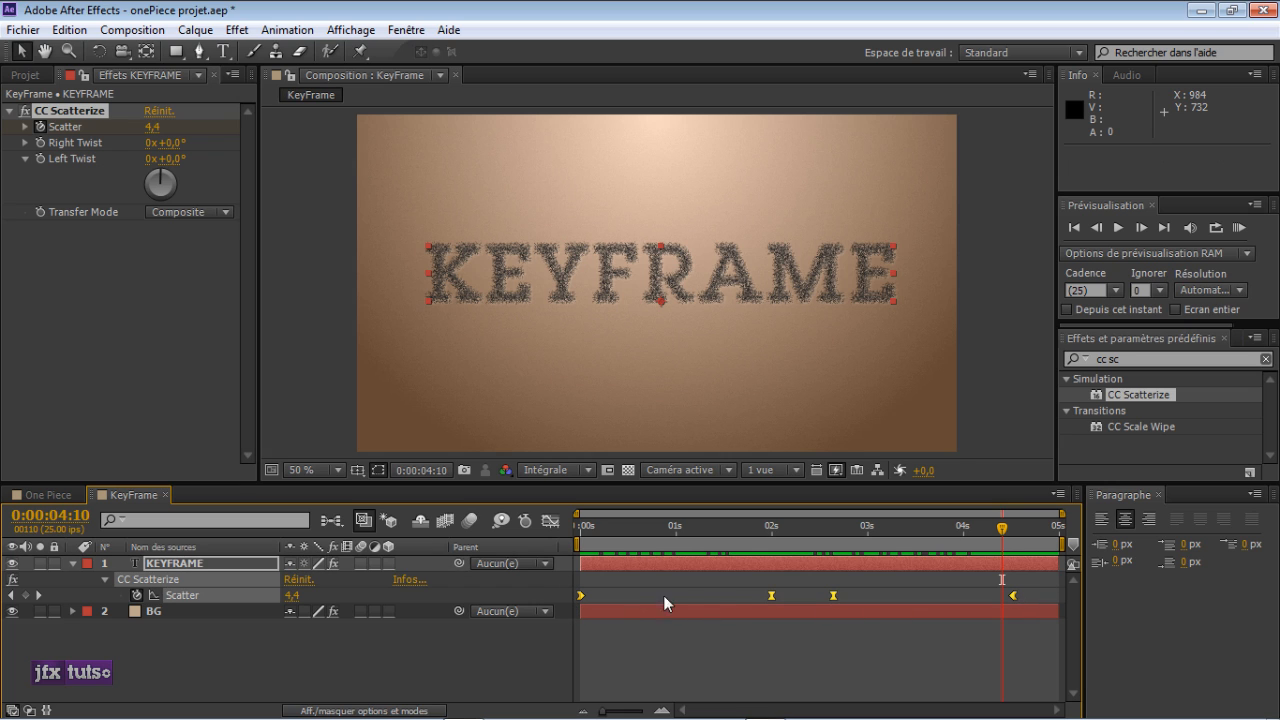
right_click(772, 596)
mouse_move(848, 585)
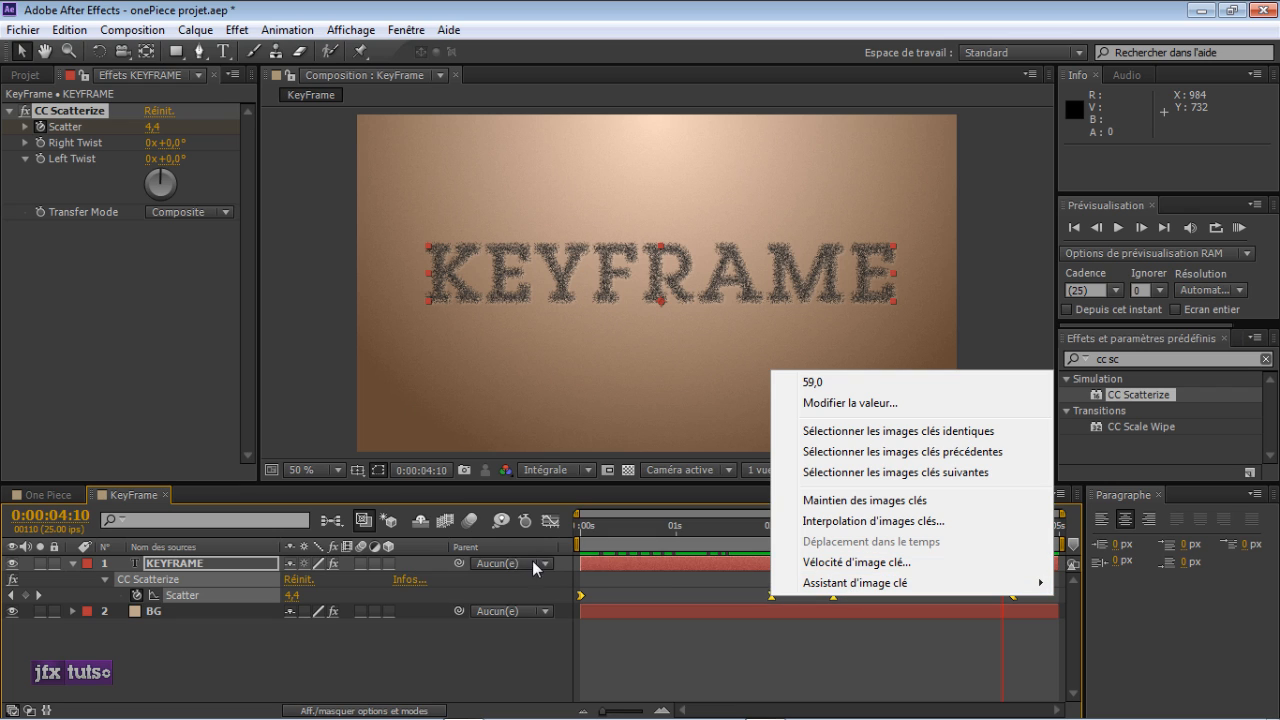
mouse_move(800, 583)
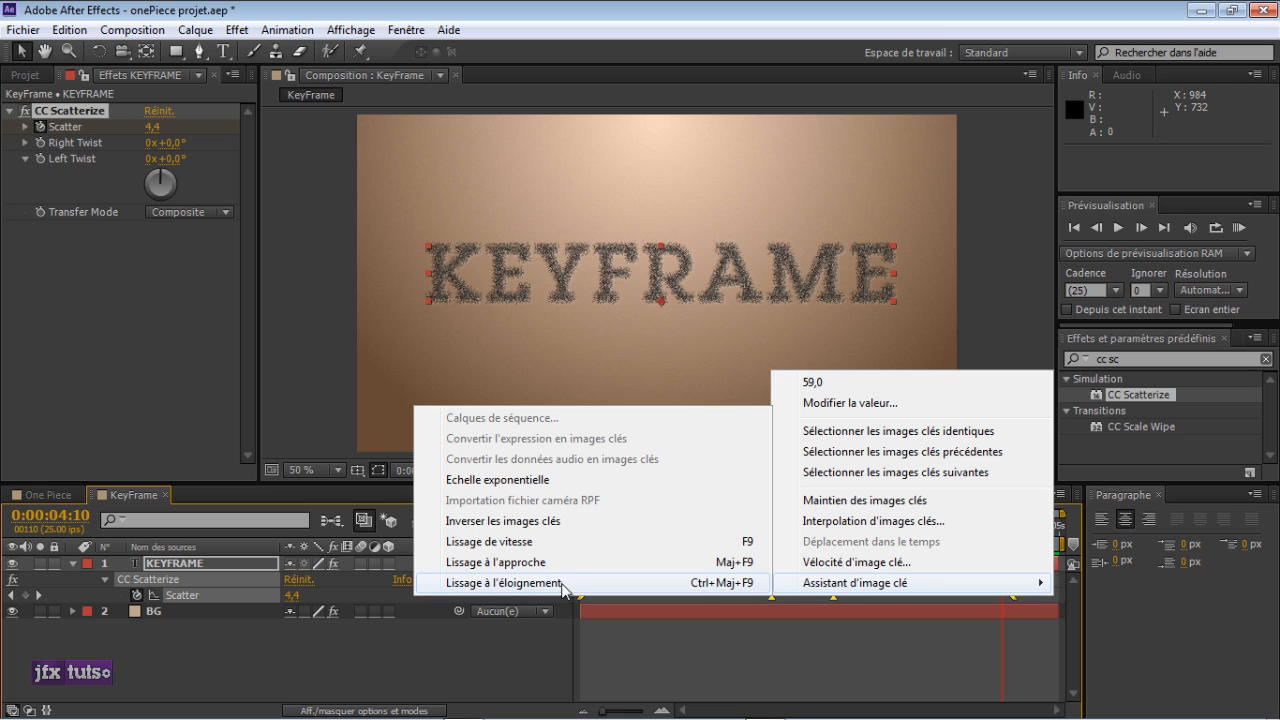
left_click(713, 671)
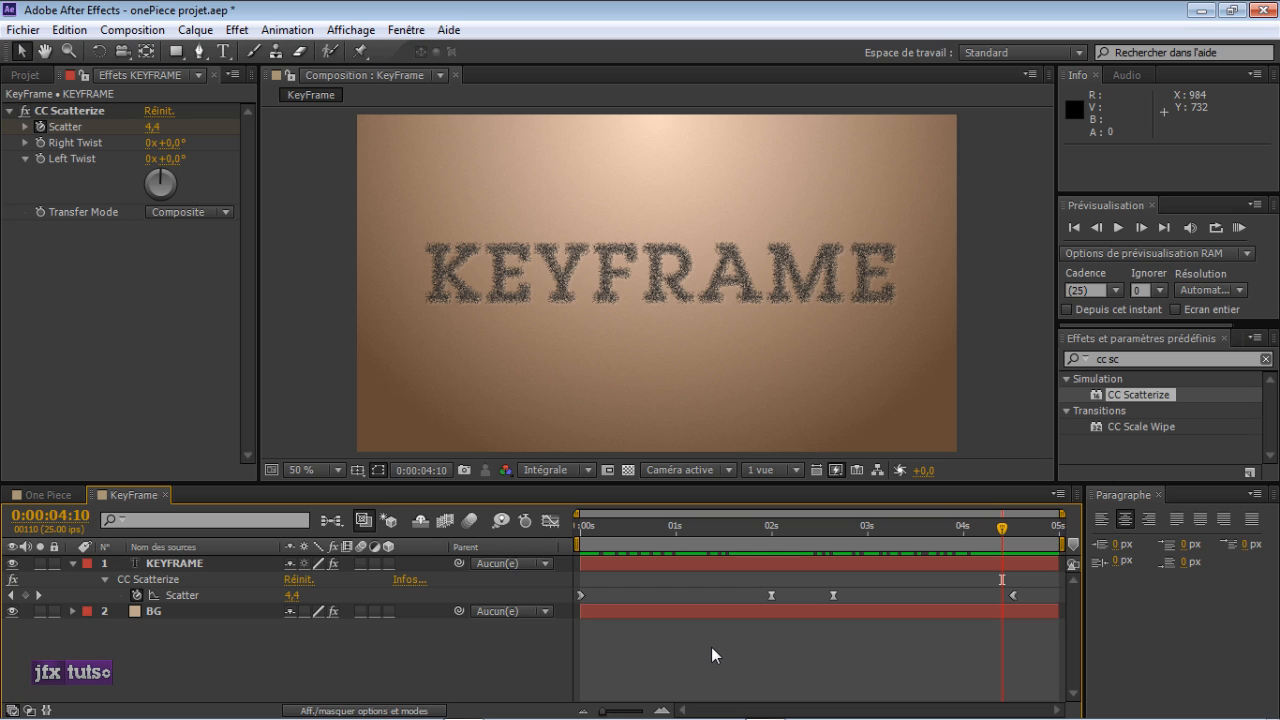
left_click(593, 610)
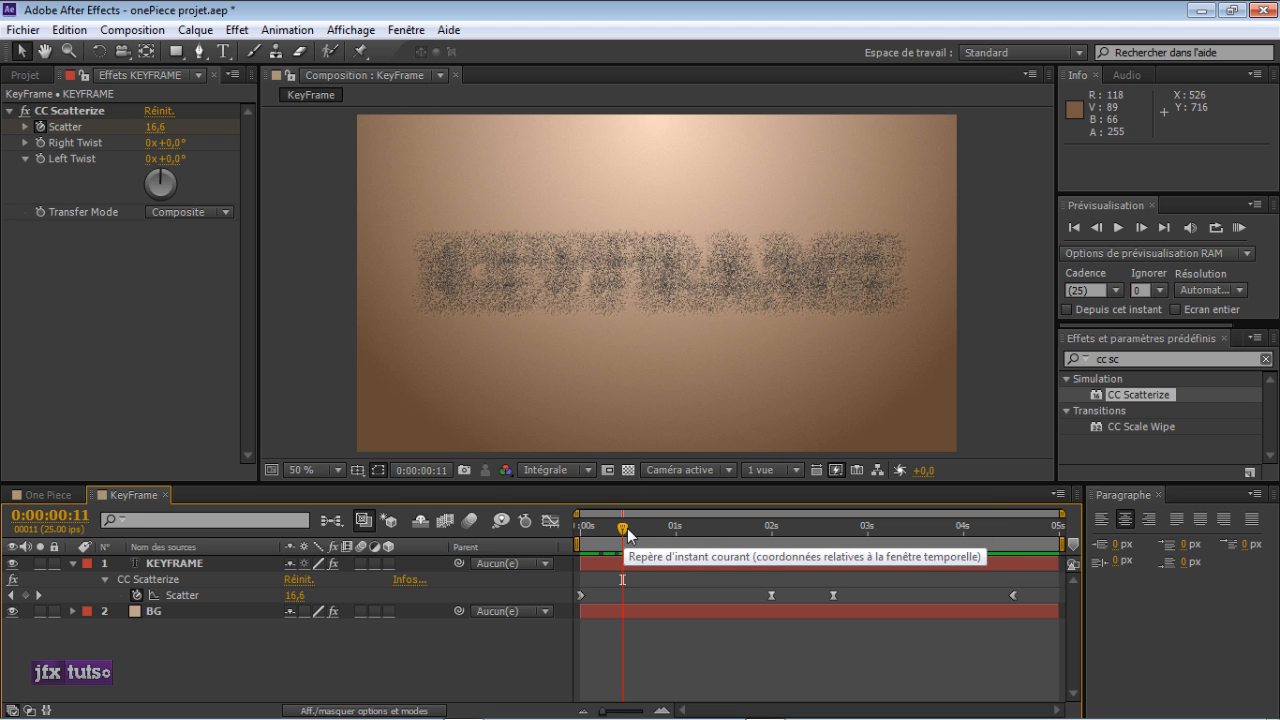
- Try a Right Twist of 99° on CC Scatterize near the start of the composition, and reset it to 0°
left_click_drag(626, 529, 591, 541)
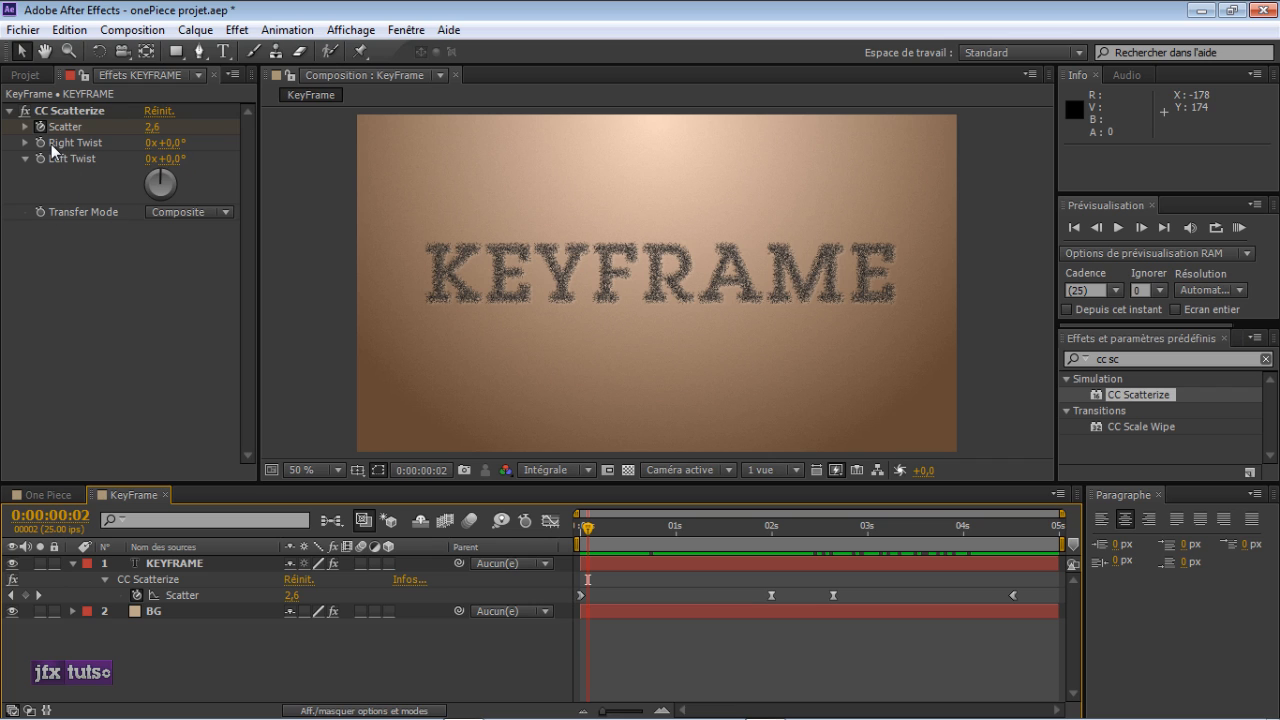
left_click_drag(176, 150, 295, 200)
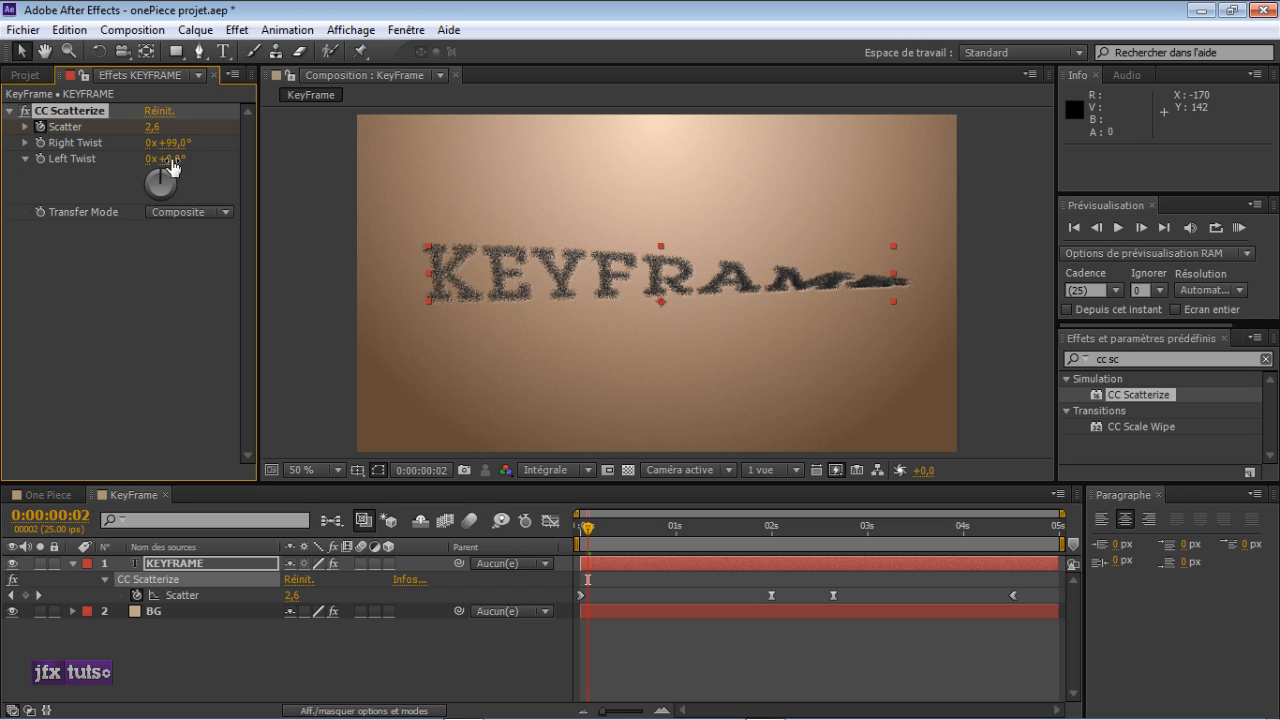
left_click(172, 145)
type("0")
key("Return")
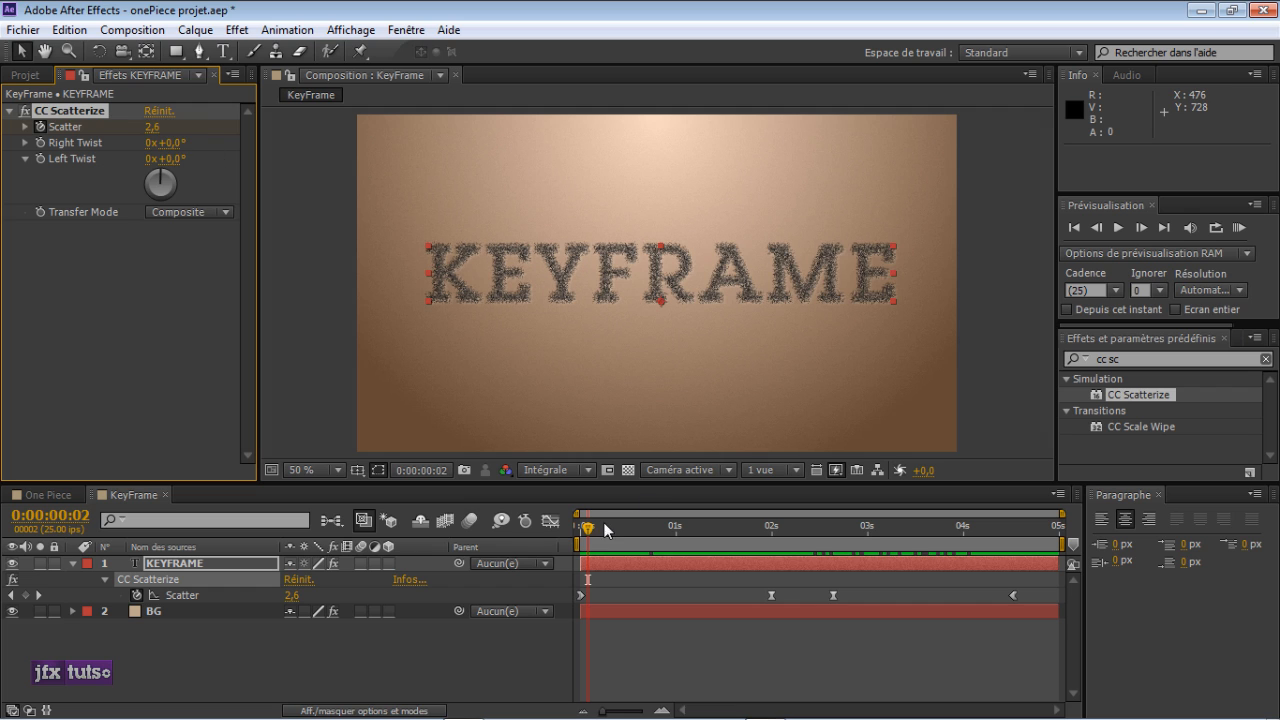
- Start keyframing Right Twist at 0° on the first frame and show the KEYFRAME layer's animated properties in the timeline
left_click_drag(587, 530, 581, 530)
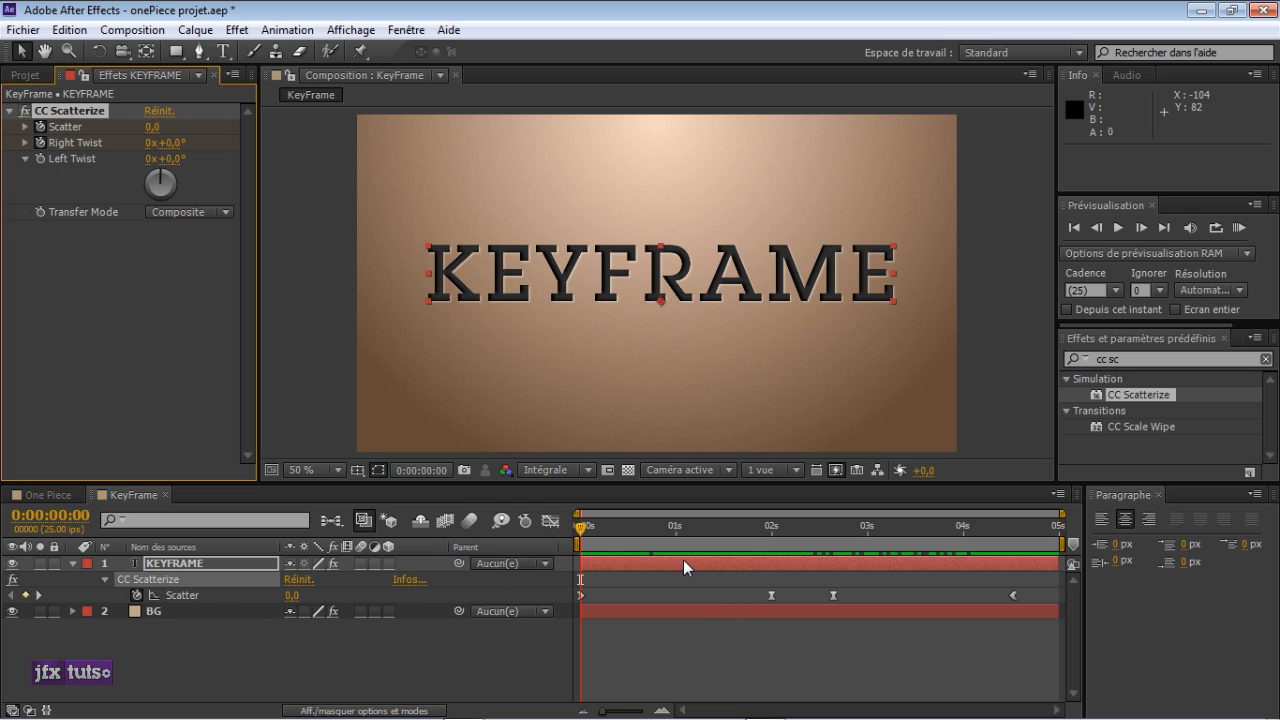
left_click(176, 563)
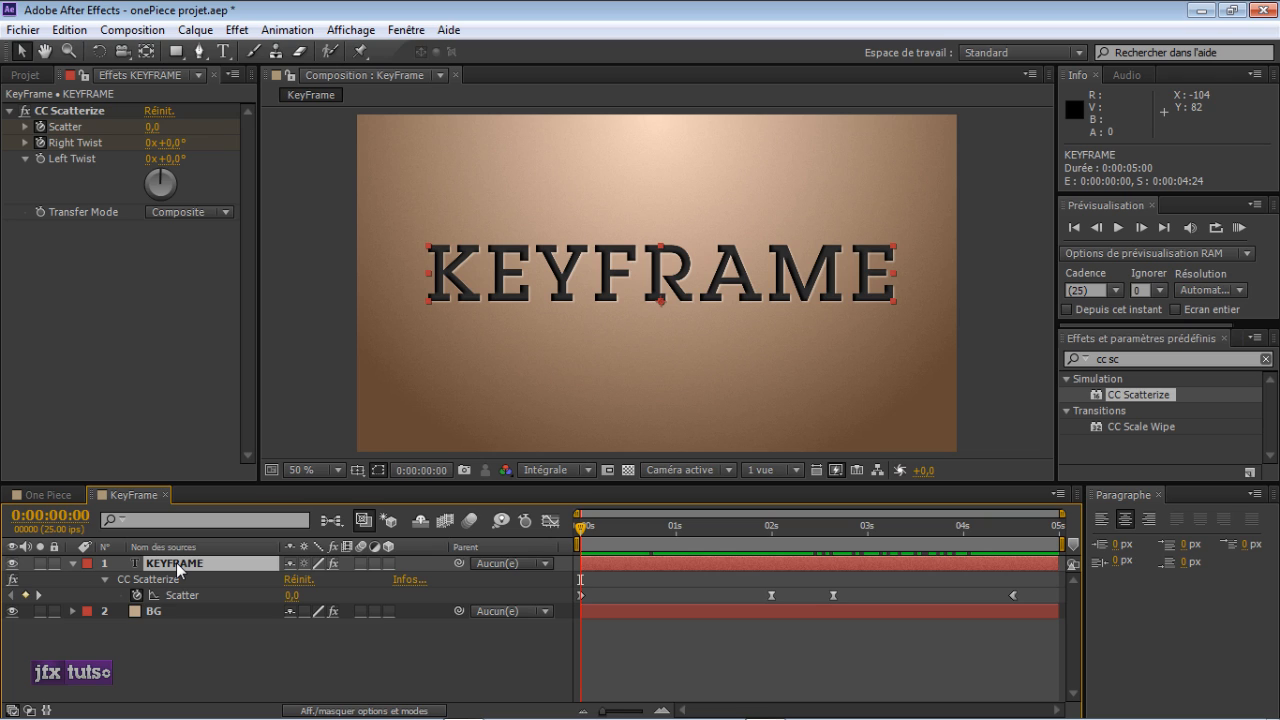
key("u")
key("u")
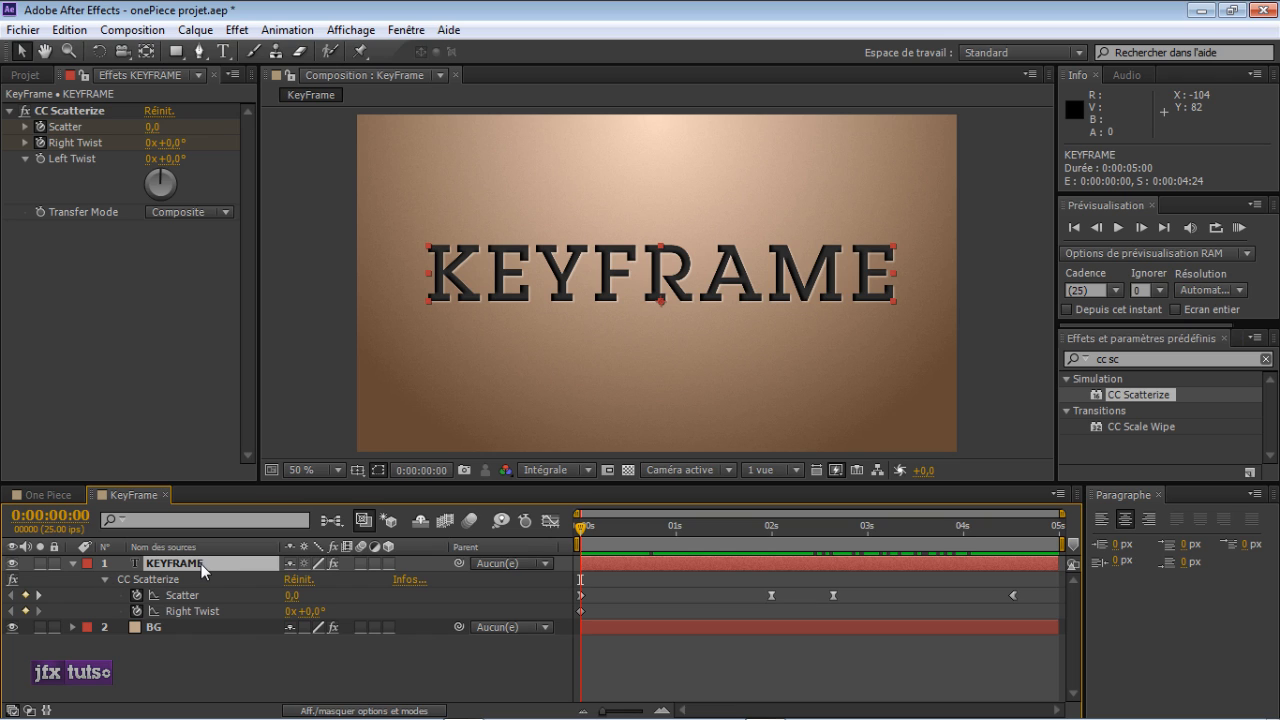
- Expand CC Scatterize in the timeline to list all its properties, and reduce the list to the keyframed ones
key("u")
key("u")
left_click(105, 579)
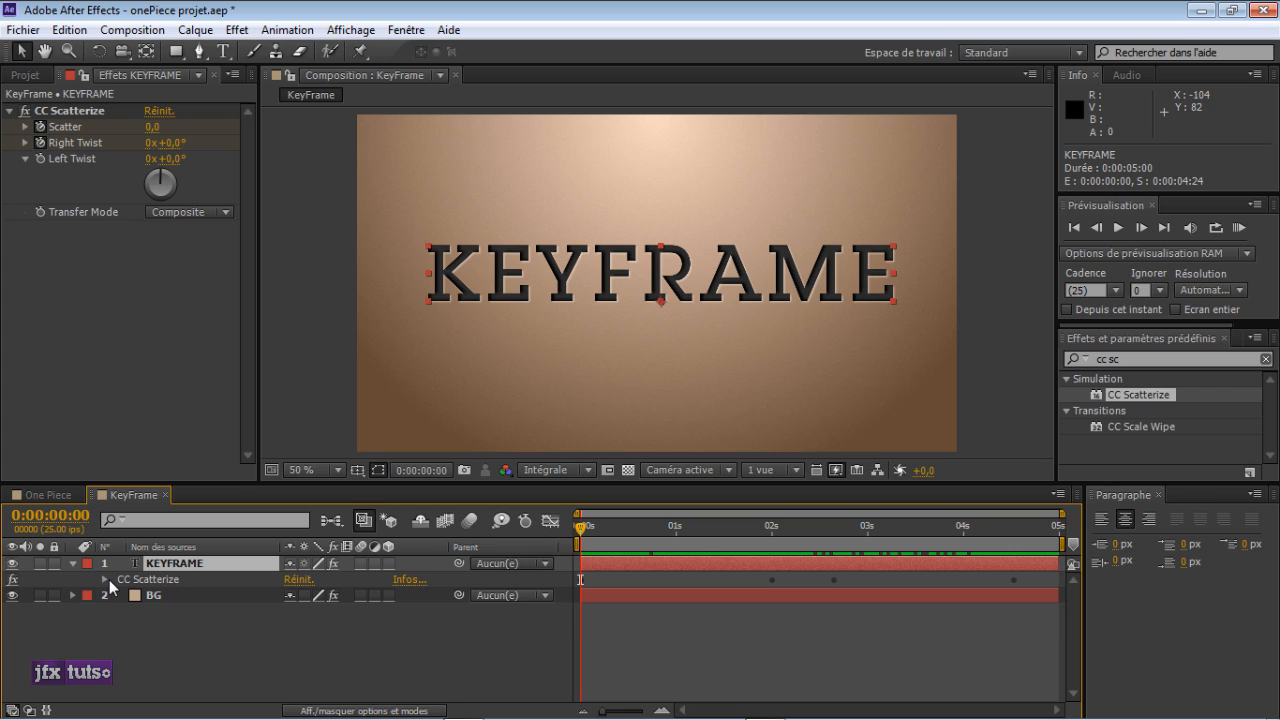
left_click(104, 579)
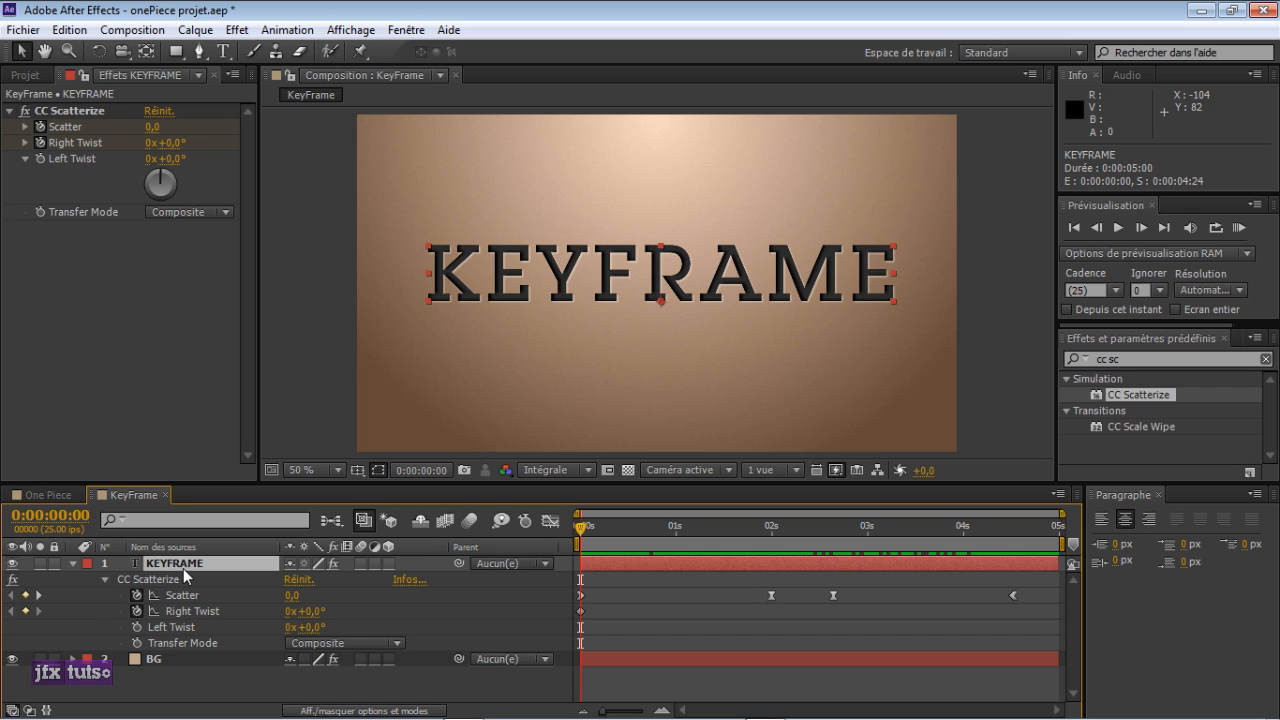
key("u")
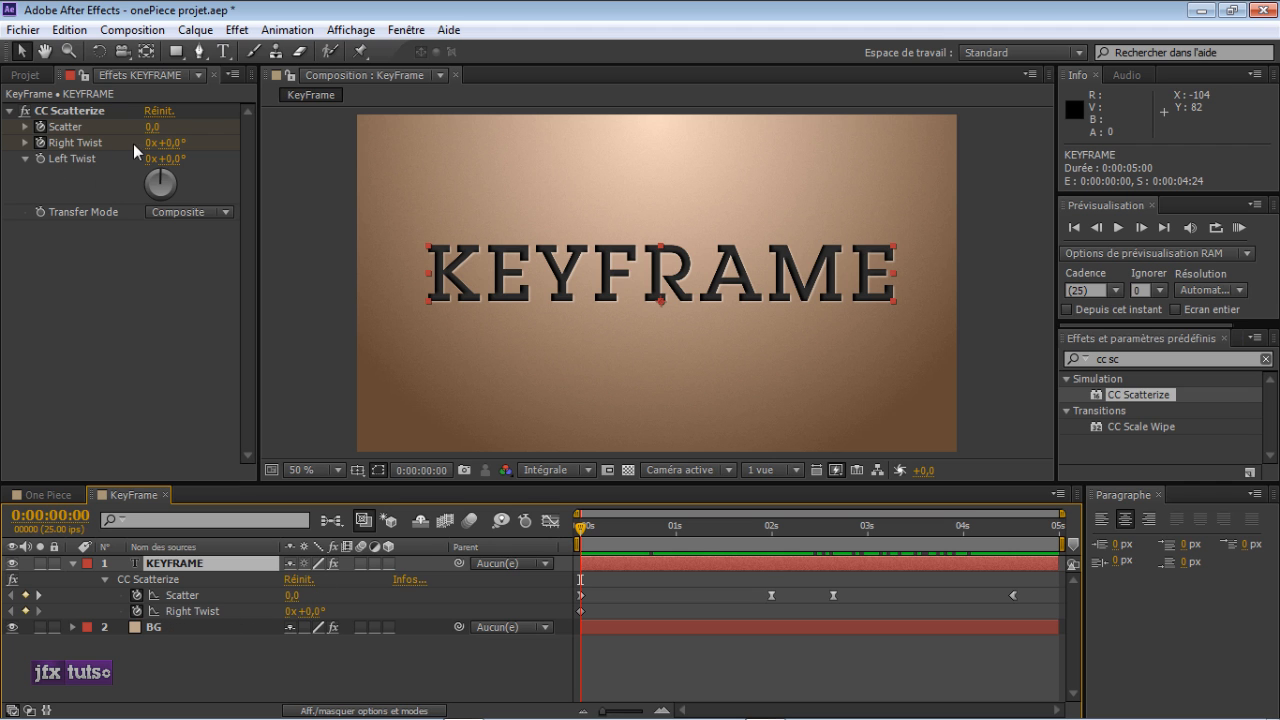
- Add a Right Twist keyframe of 2x+247° at 0:00:01:00 and move it to 0:00:02:00
left_click_drag(581, 530, 676, 542)
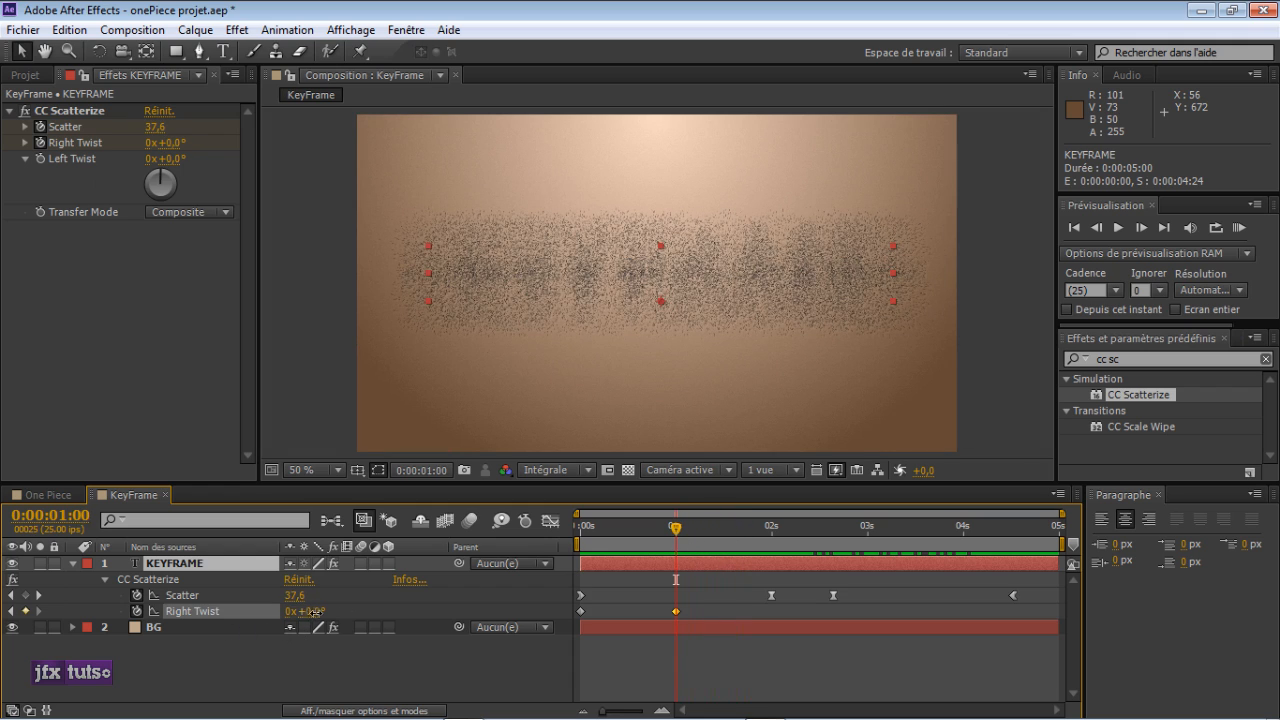
left_click_drag(300, 611, 1214, 611)
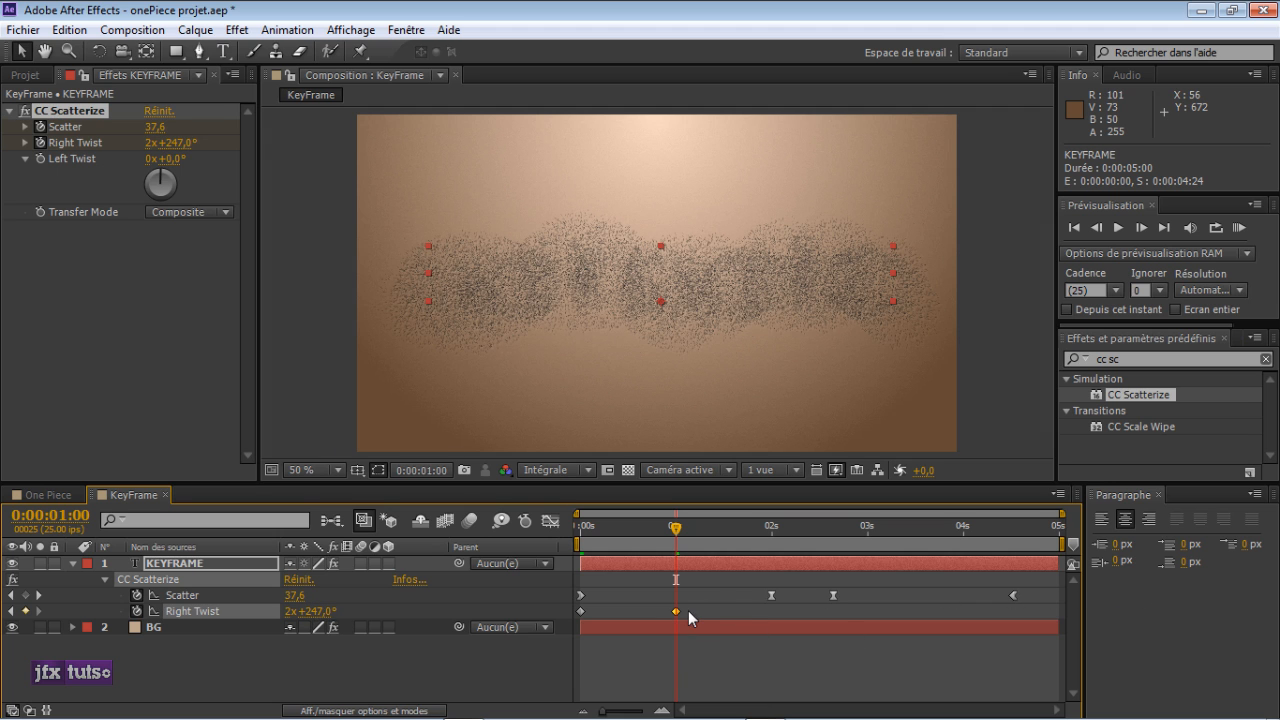
left_click_drag(676, 611, 770, 613)
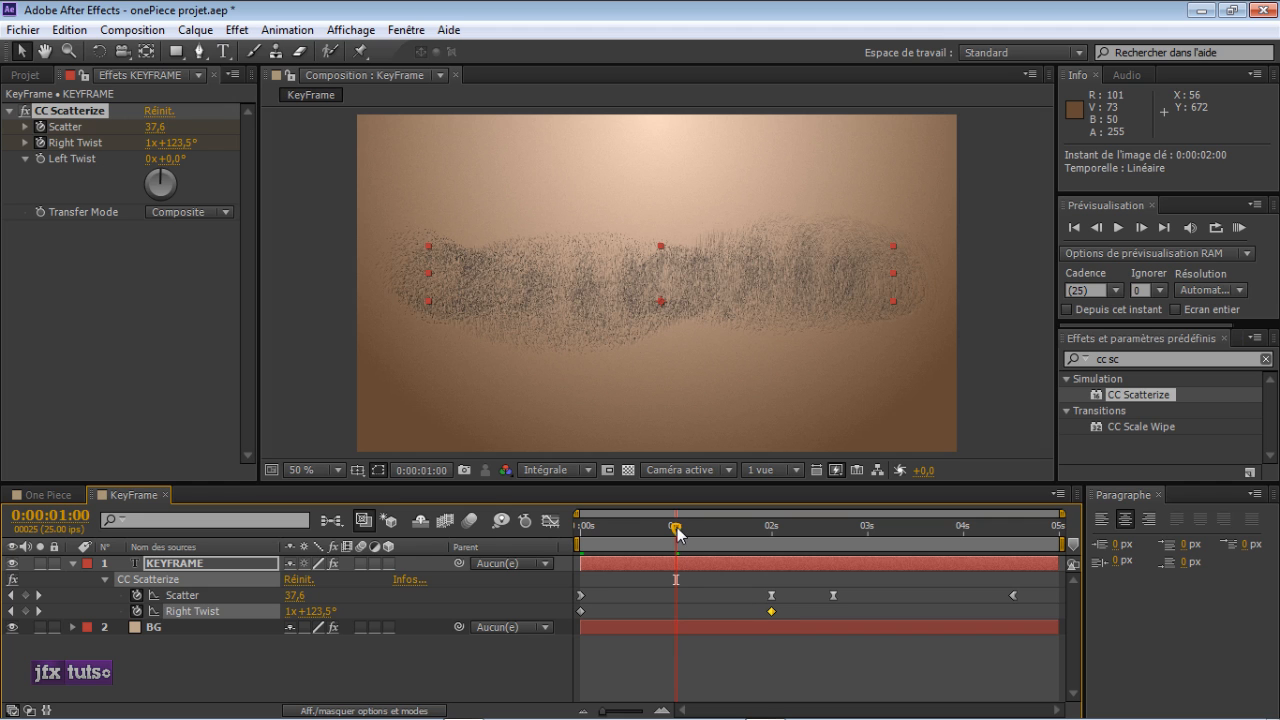
- Add a Right Twist keyframe of 0x+0,0° at 0:00:02:16, in line with the third Scatter keyframe
left_click_drag(676, 530, 836, 565)
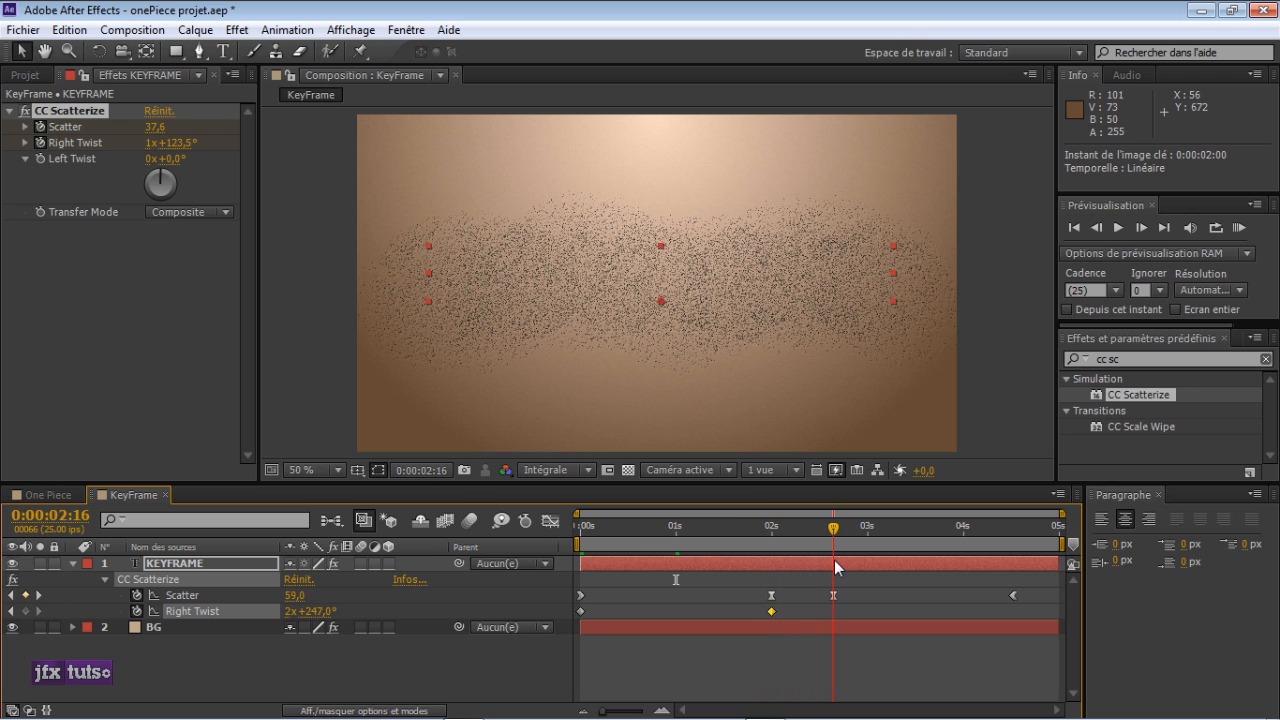
left_click(321, 611)
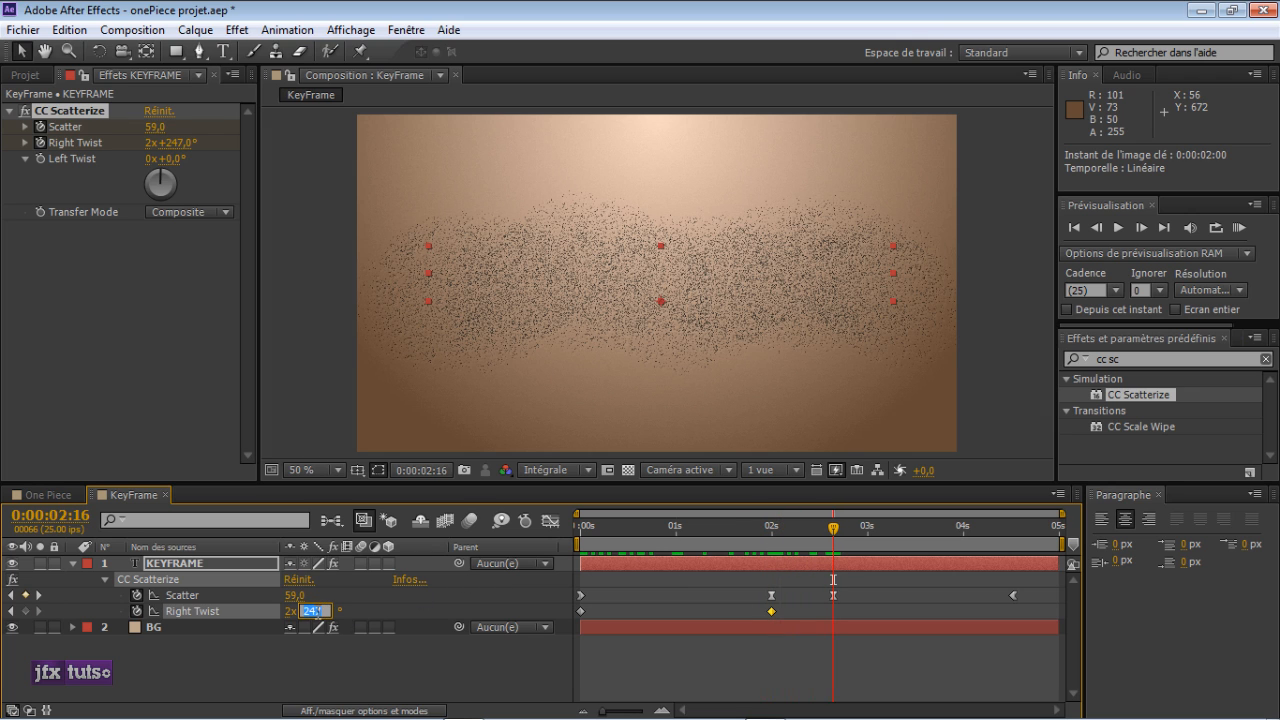
type("0")
key("Return")
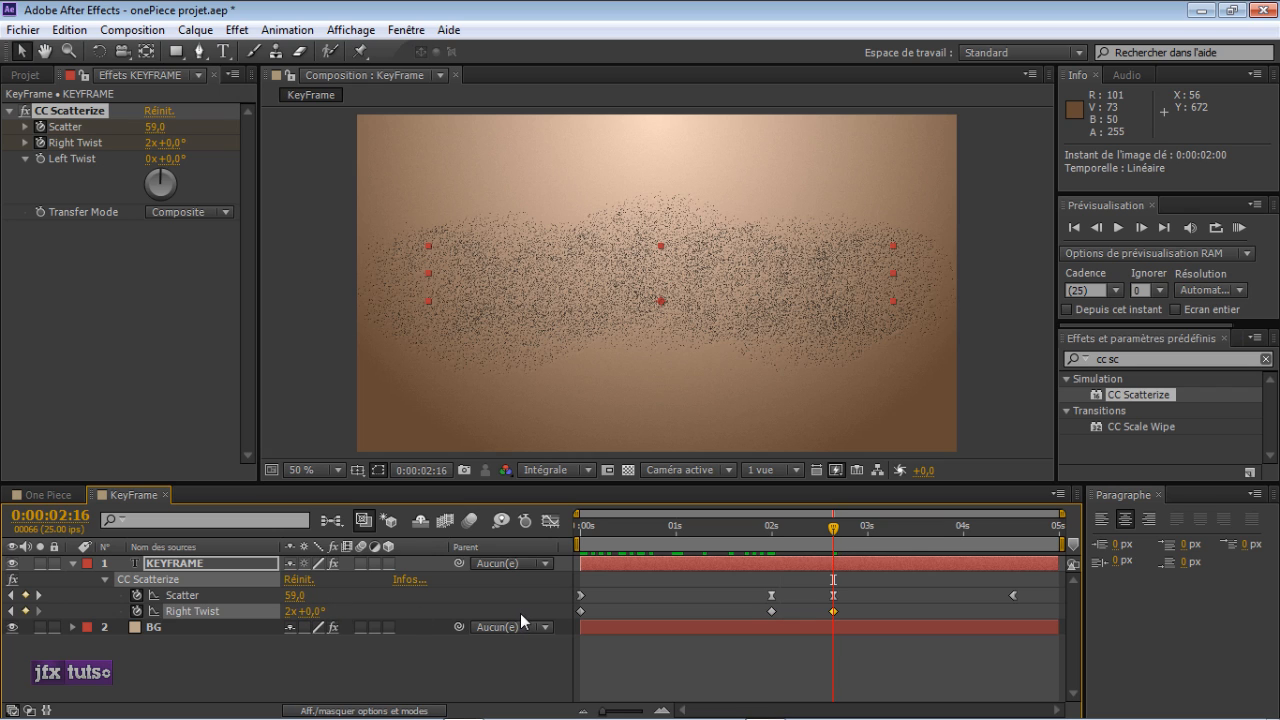
left_click(291, 611)
type("0")
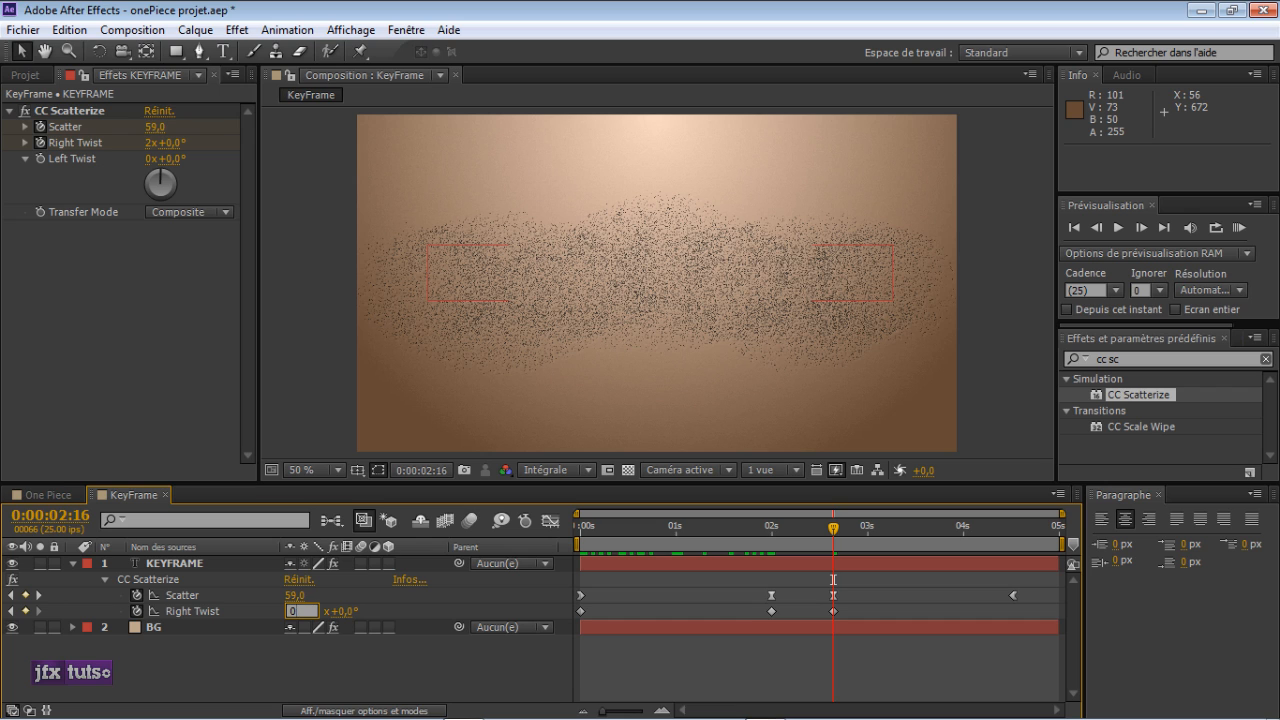
key("Tab")
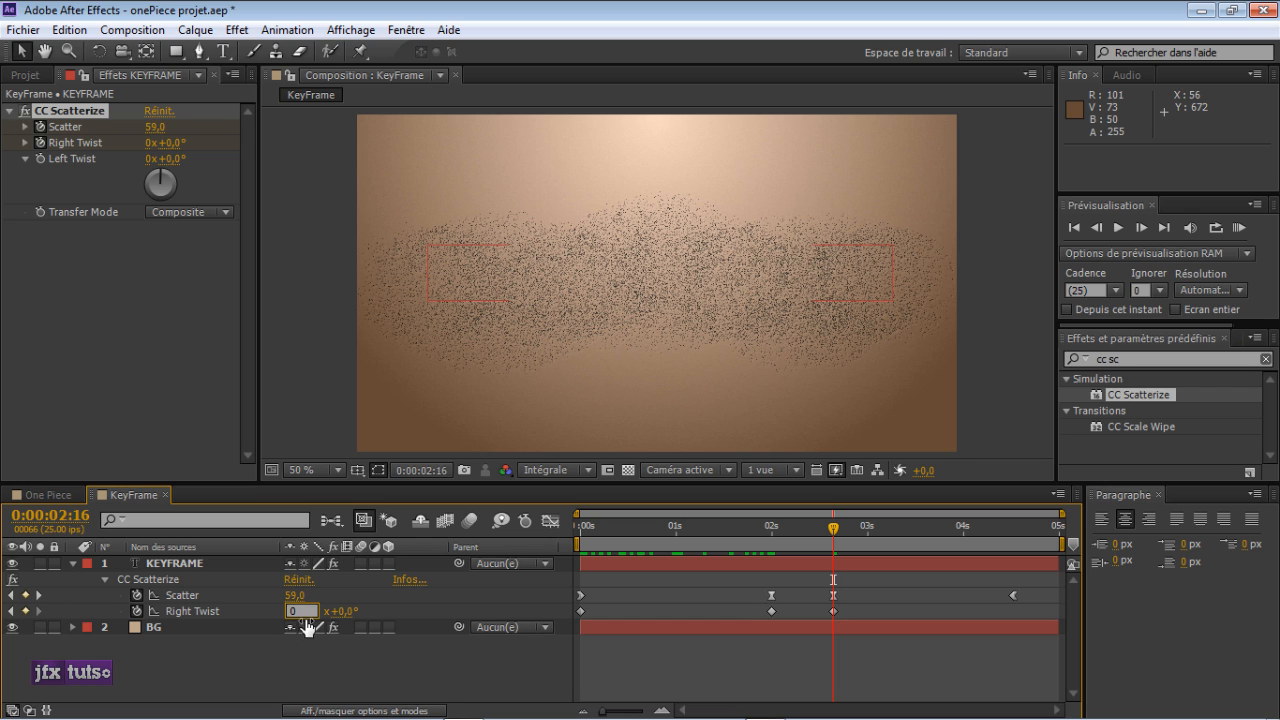
left_click(837, 530)
- Apply the Lissage à l'éloignement easing to the Right Twist keyframe at 0:00:02:16
left_click_drag(844, 532, 1016, 552)
left_click_drag(897, 605, 779, 610)
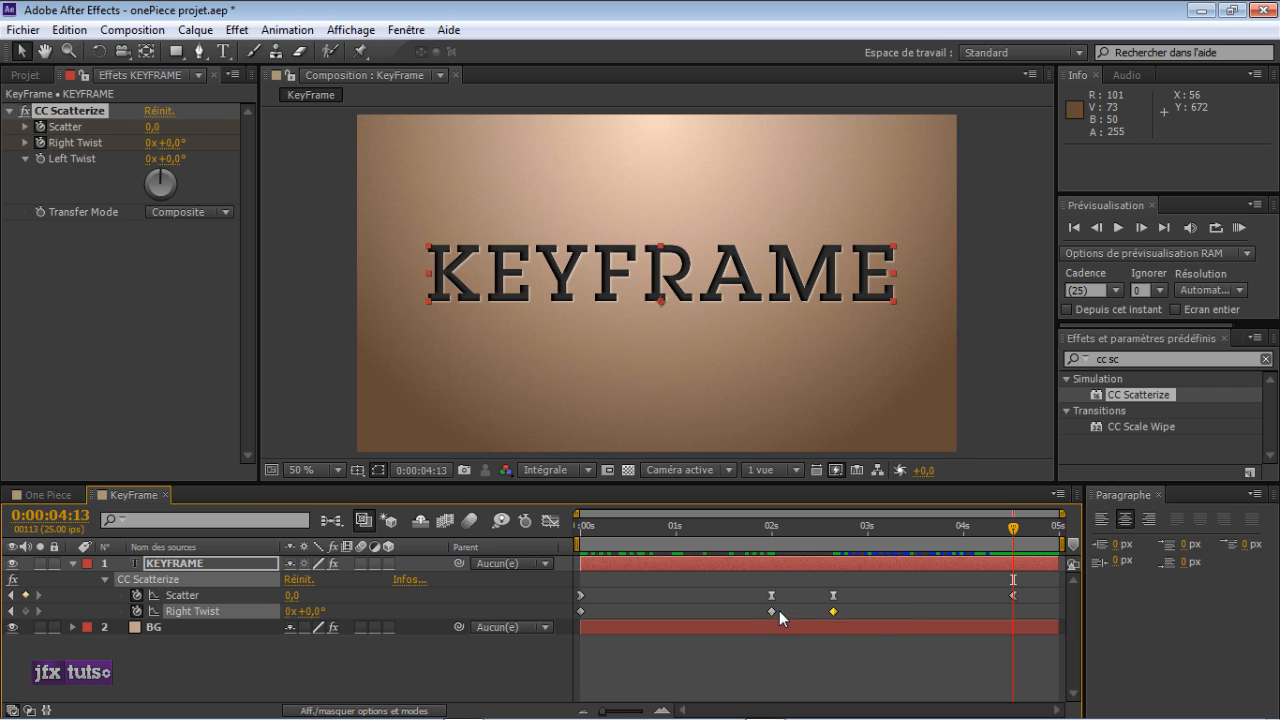
right_click(834, 612)
mouse_move(890, 600)
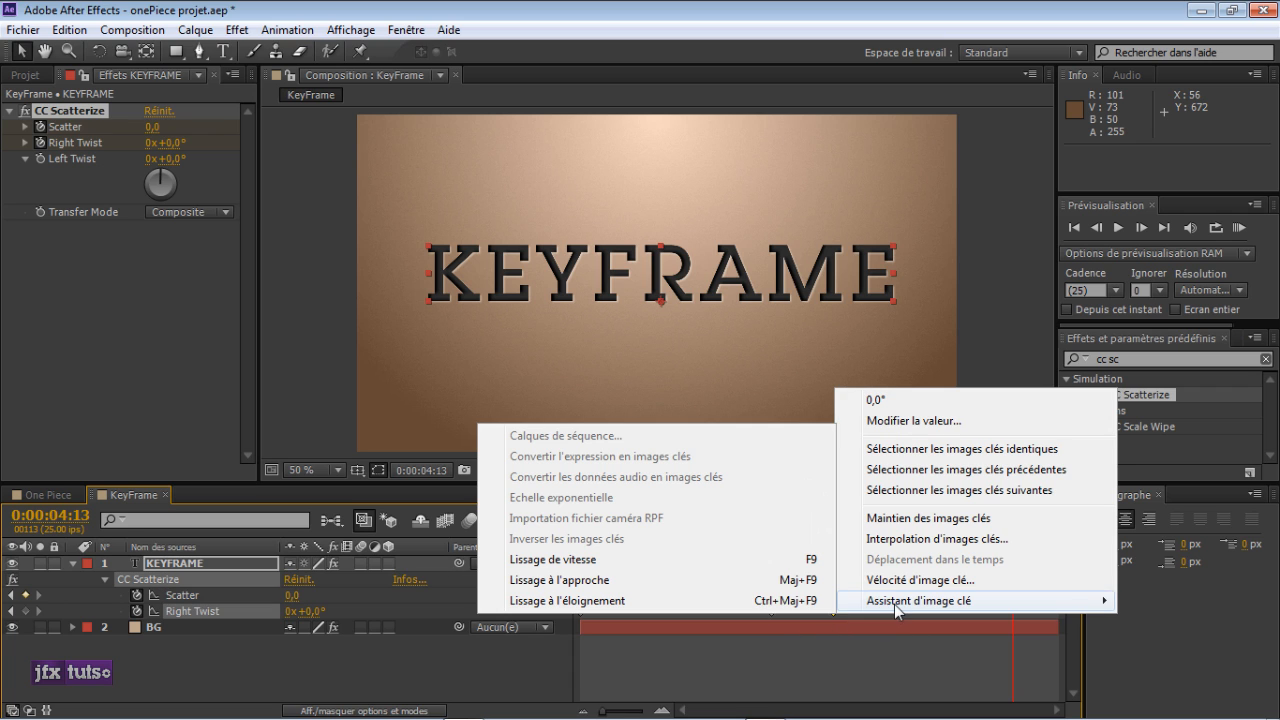
left_click(755, 600)
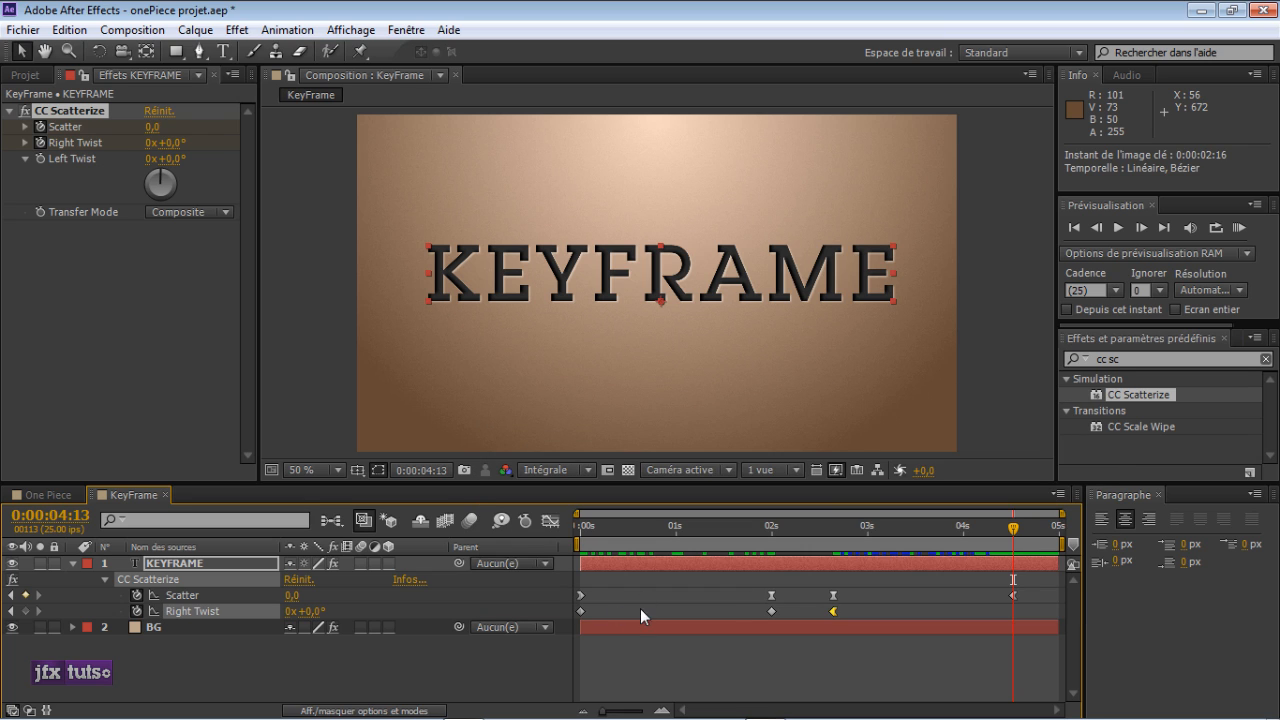
- Apply the Lissage à l'approche easing to the first Right Twist keyframe
right_click(582, 610)
mouse_move(622, 600)
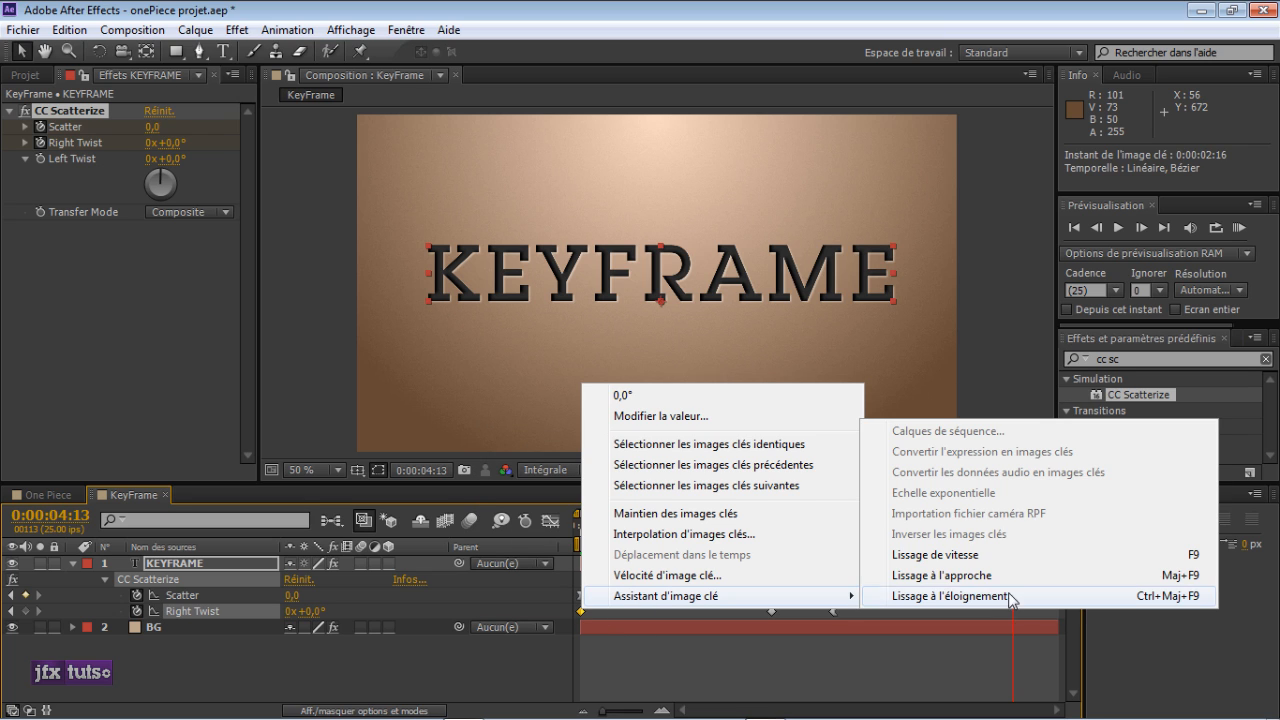
left_click(990, 577)
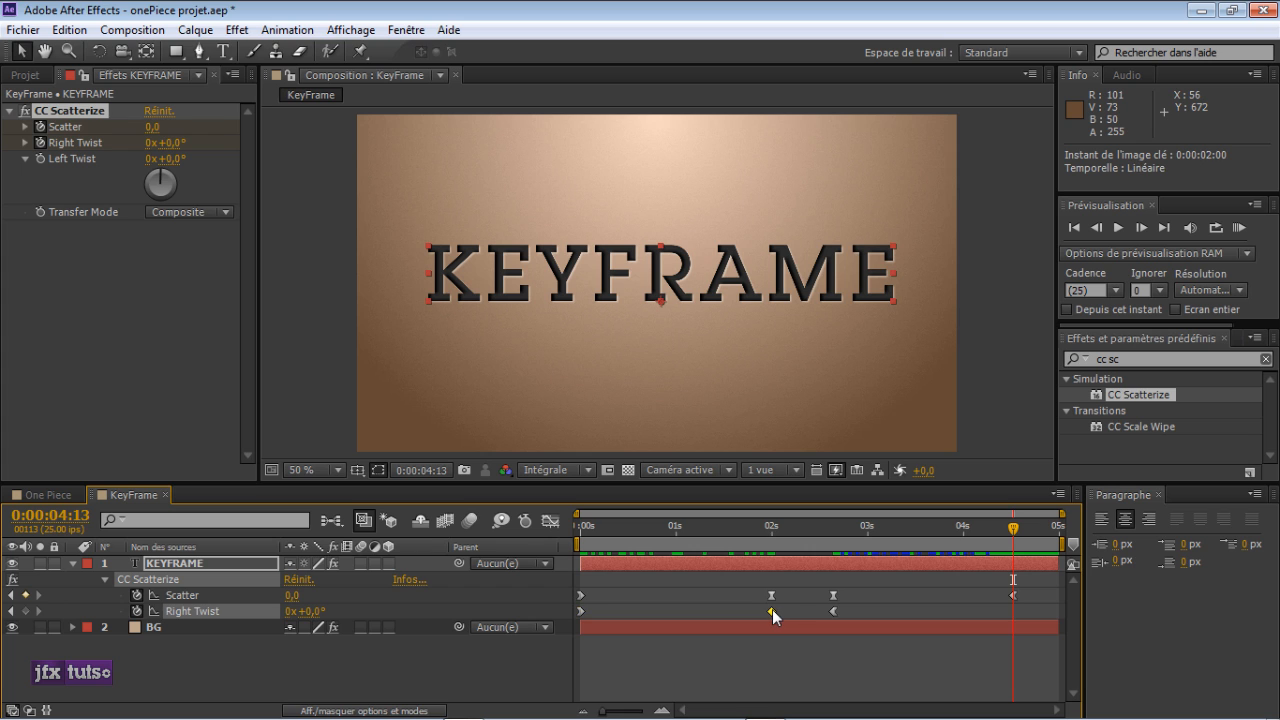
- Apply the Lissage de vitesse easing to the Right Twist keyframe at 0:00:02:00 and scrub through the animation to check the motion
mouse_move(771, 611)
left_click(739, 655)
left_click_drag(603, 525, 843, 533)
left_click(908, 528)
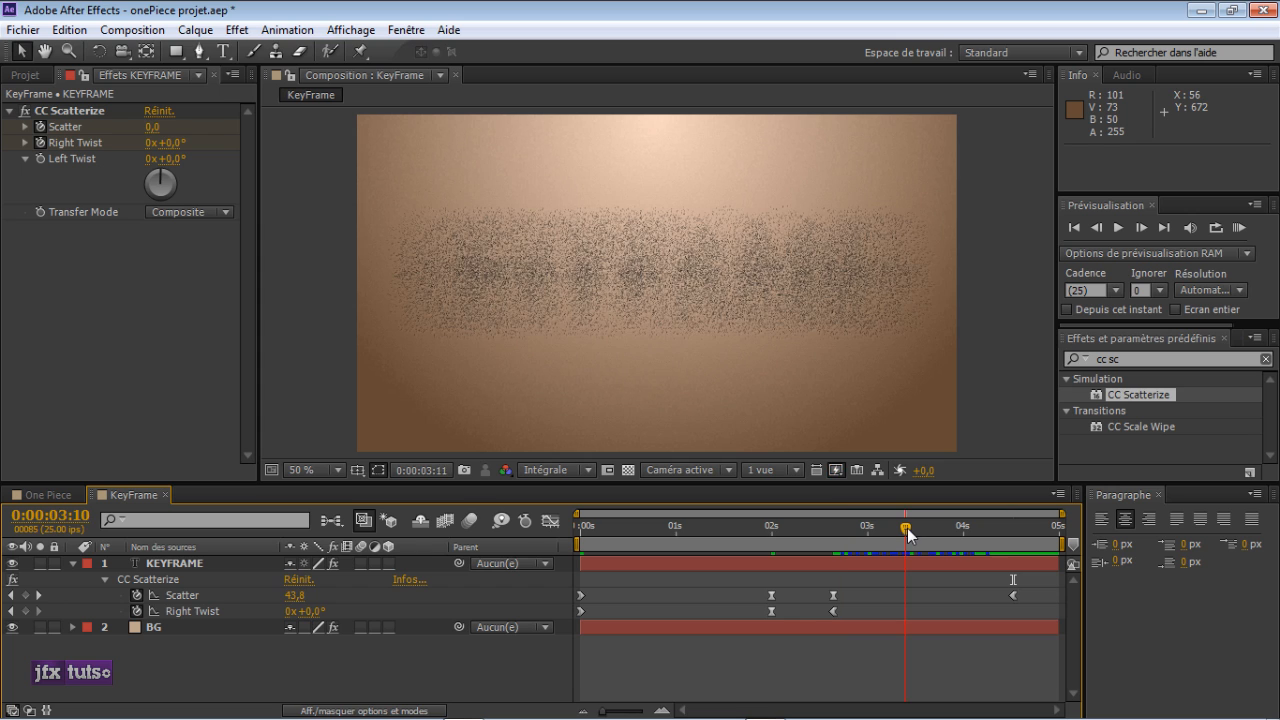